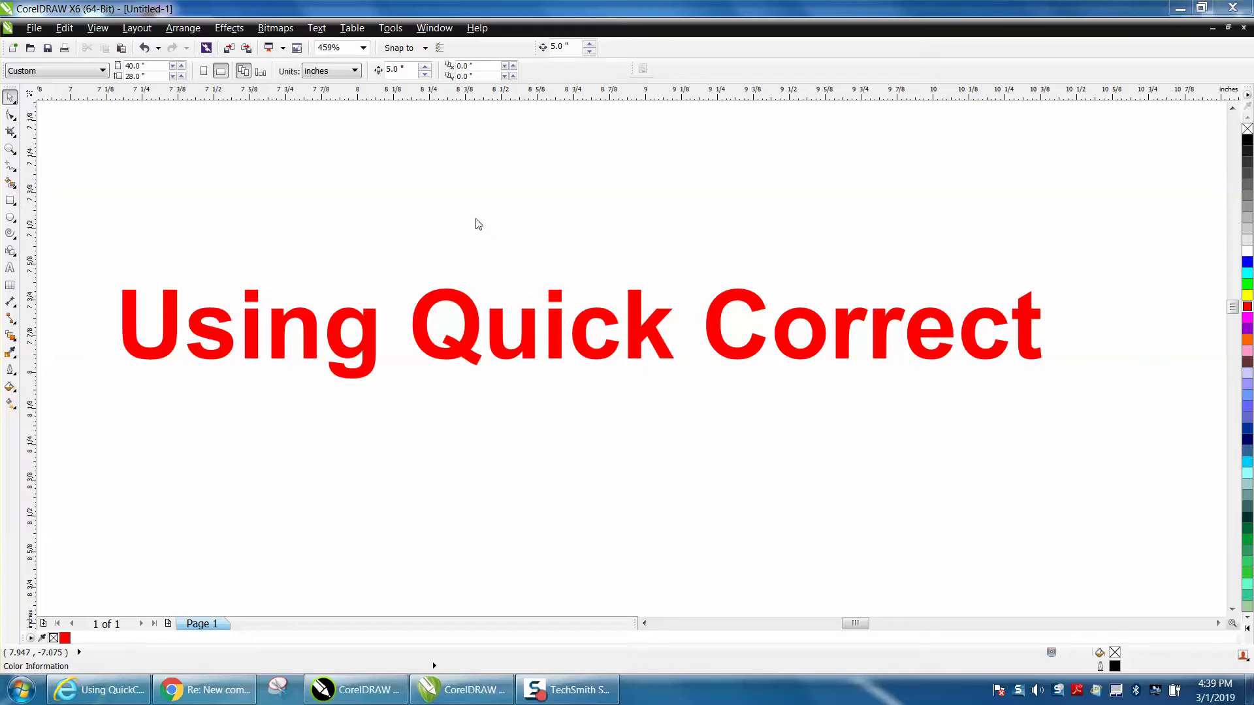
- Drag the red 'Using Quick Correct' title higher up the page and deselect it
{"action": "left_click", "coordinate": [558, 328]}
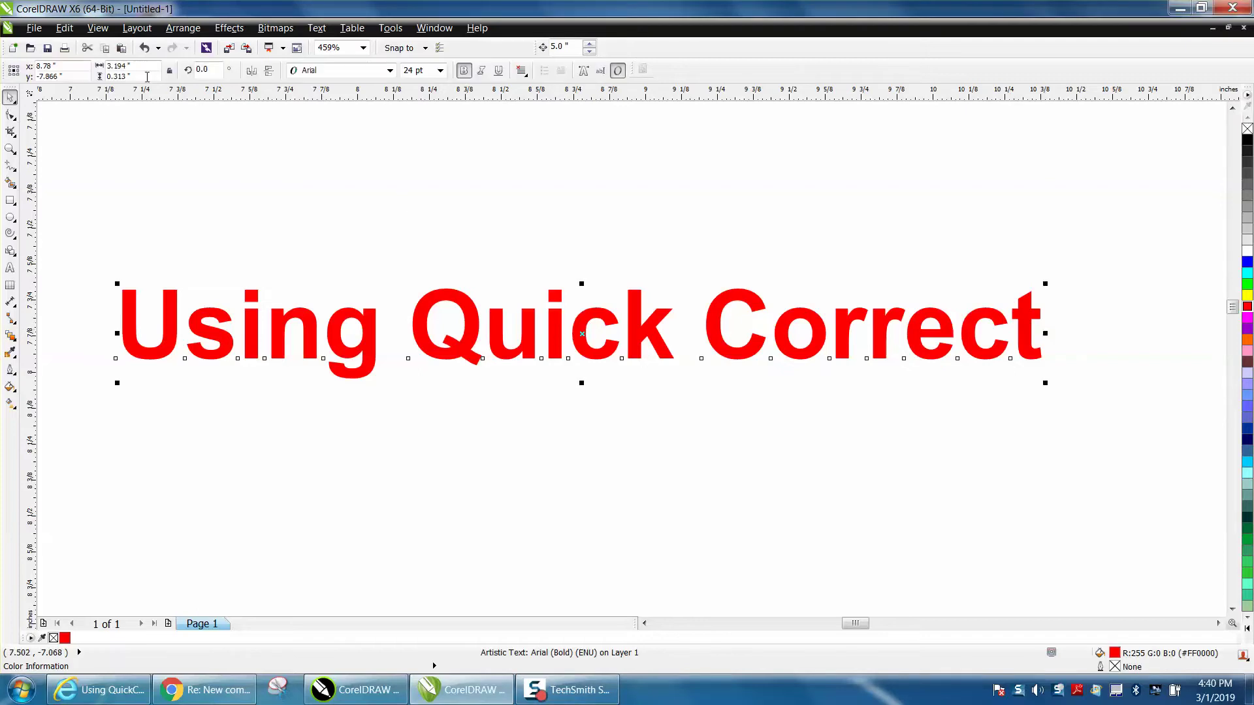
{"action": "left_click", "coordinate": [659, 239]}
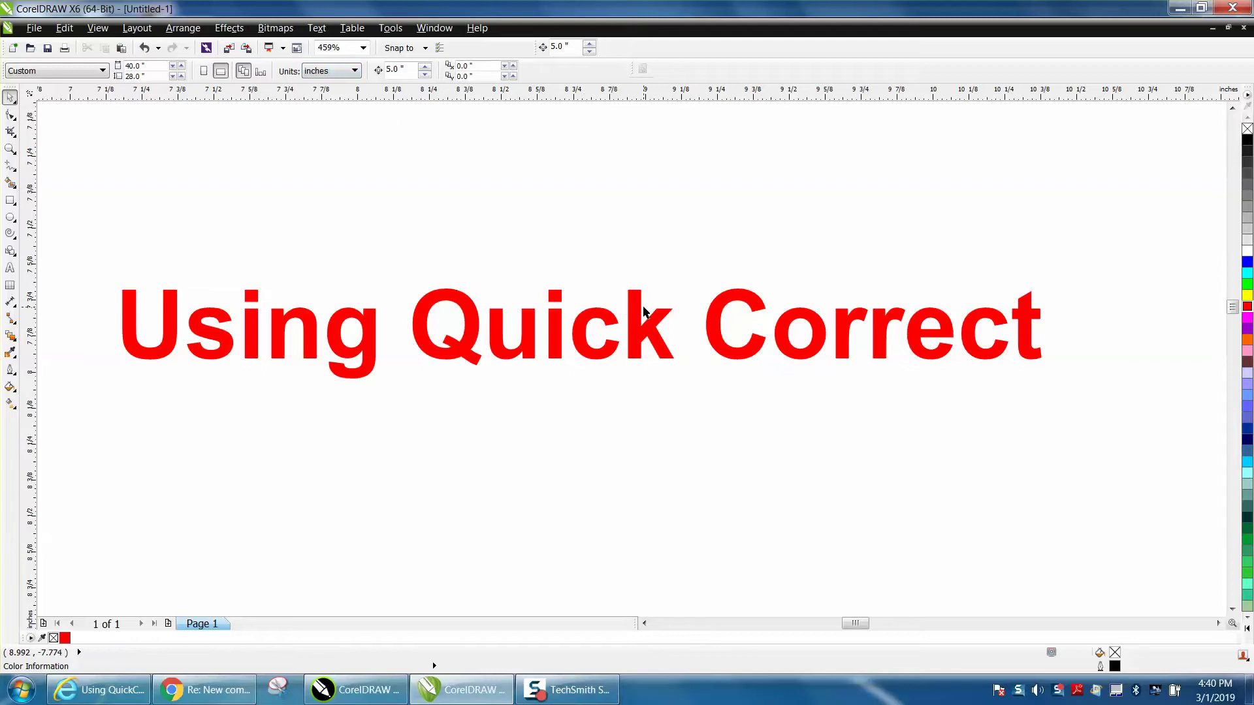
{"action": "left_click", "coordinate": [644, 312]}
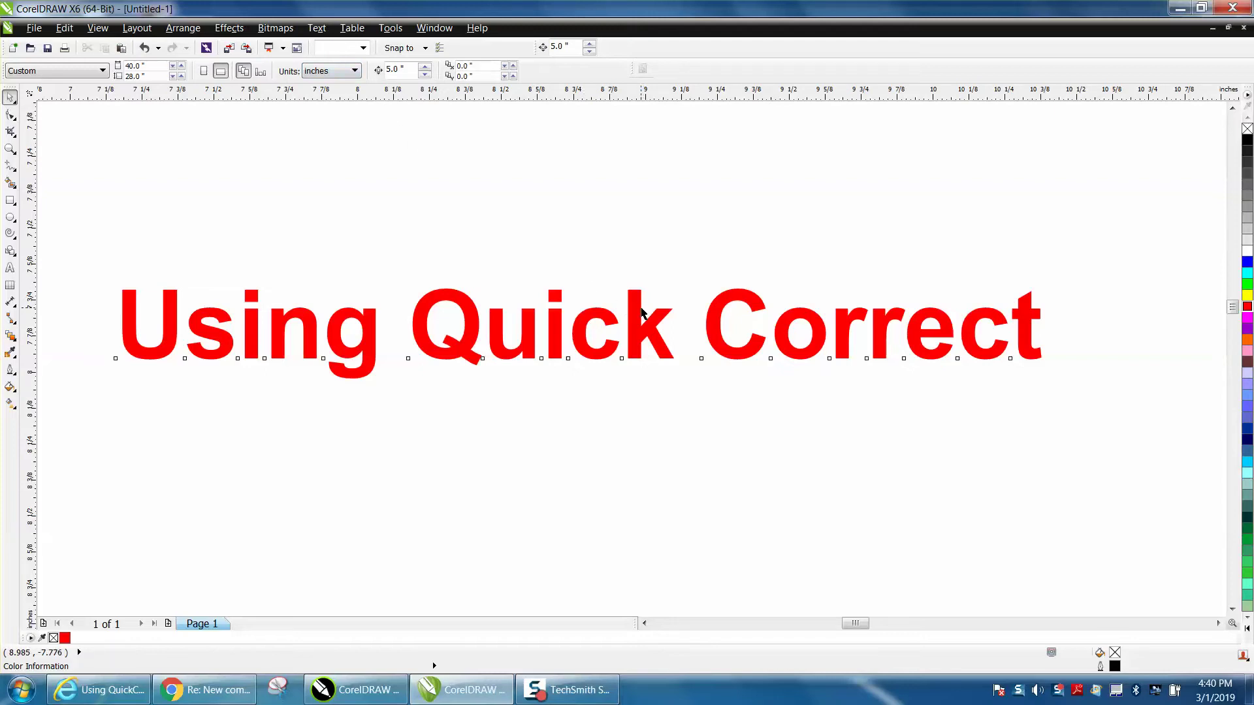
{"action": "left_click", "coordinate": [491, 209]}
{"action": "left_click", "coordinate": [466, 308]}
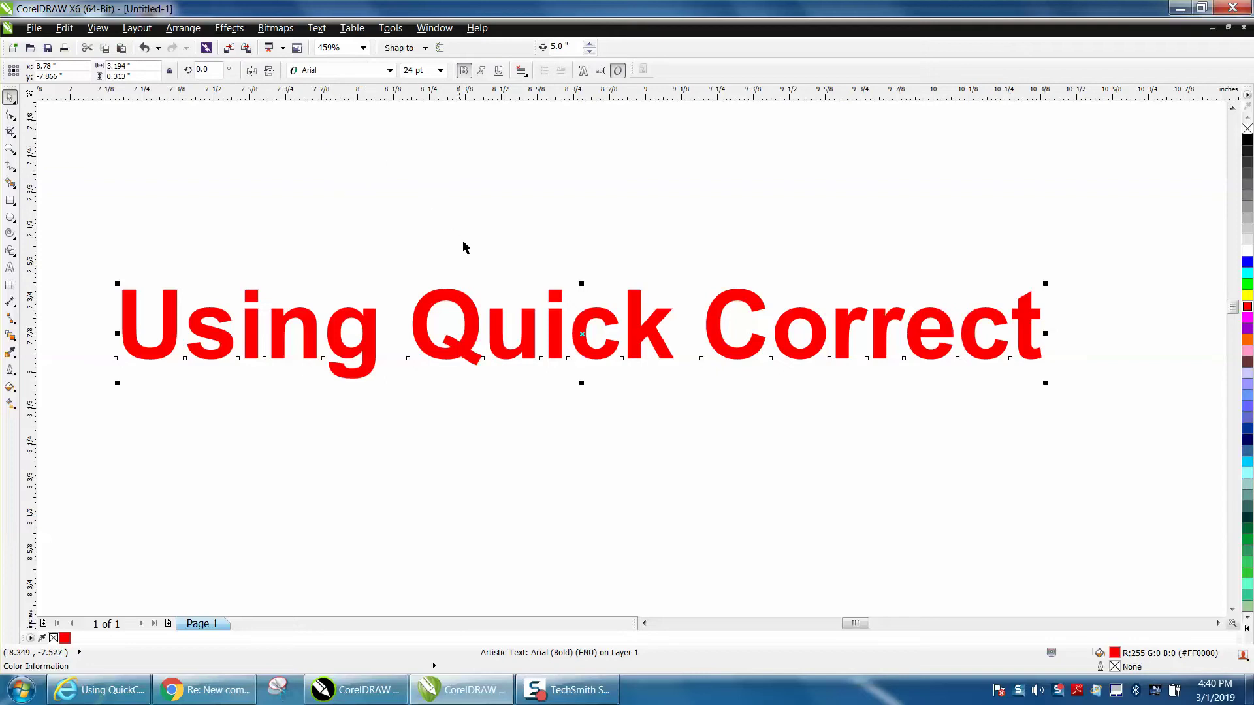
{"action": "left_click", "coordinate": [499, 258]}
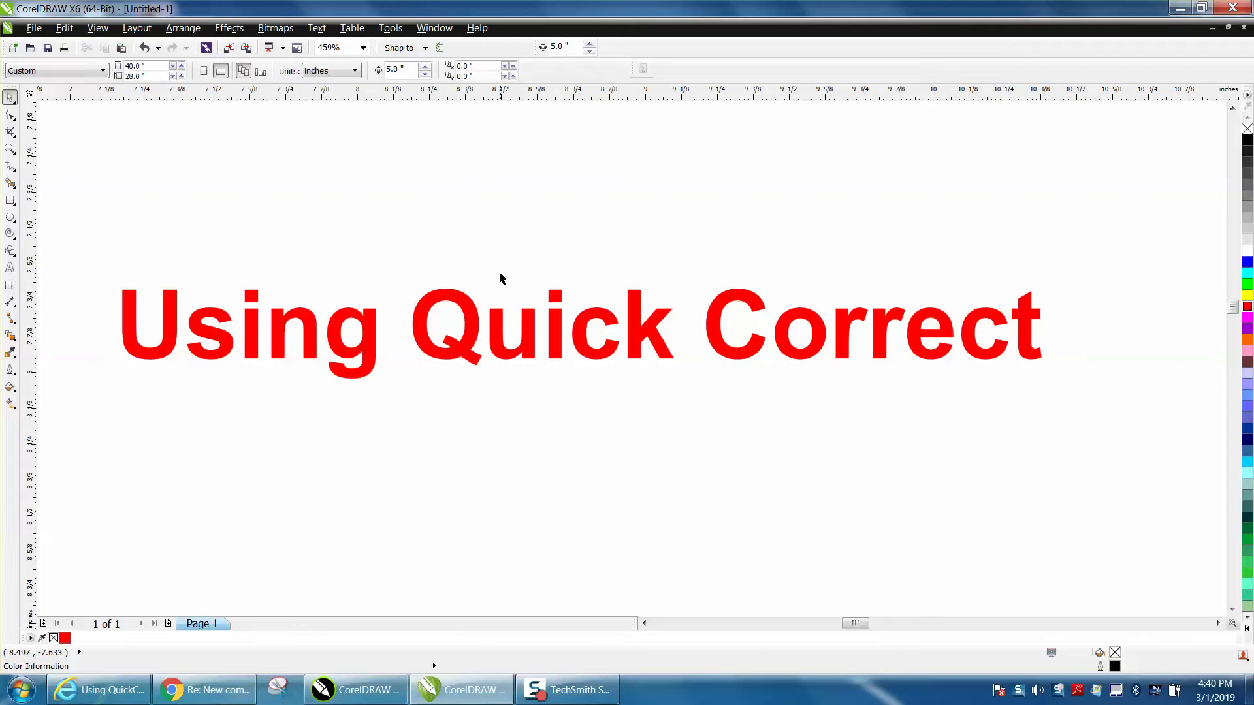
{"action": "left_click", "coordinate": [467, 307]}
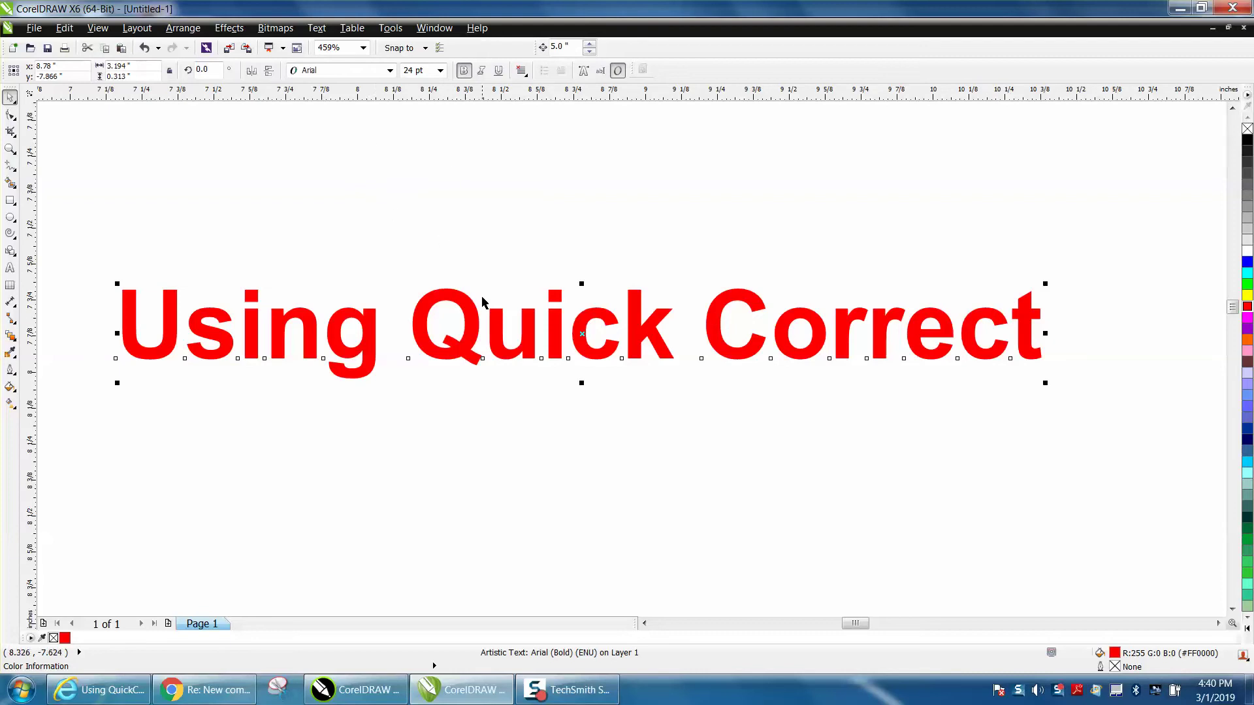
{"action": "left_click_drag", "start_coordinate": [584, 333], "coordinate": [592, 236]}
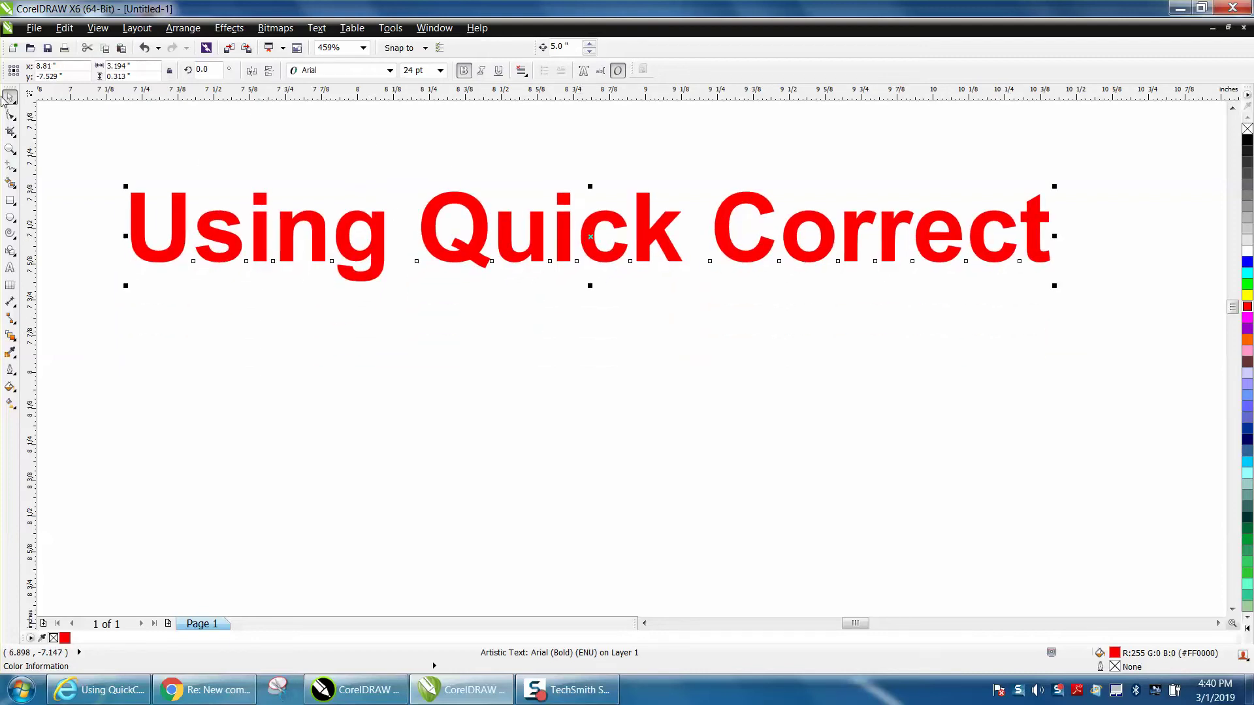
{"action": "left_click", "coordinate": [441, 366]}
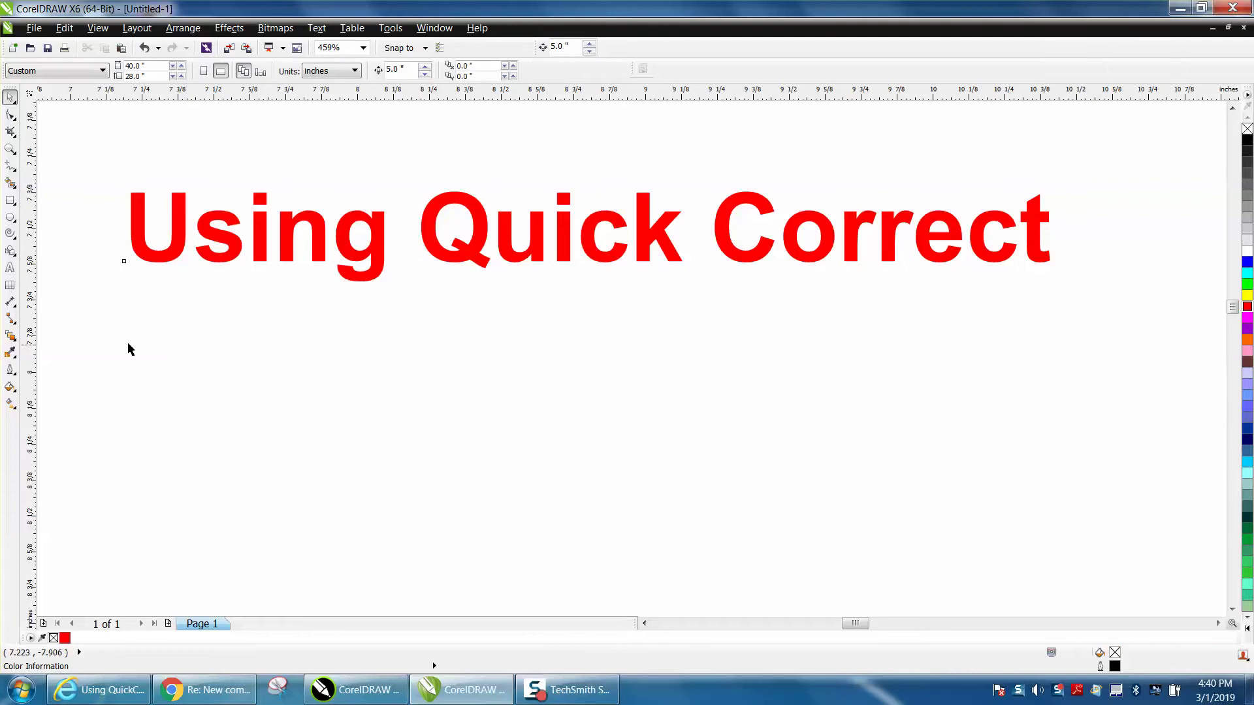
{"action": "left_click", "coordinate": [10, 267]}
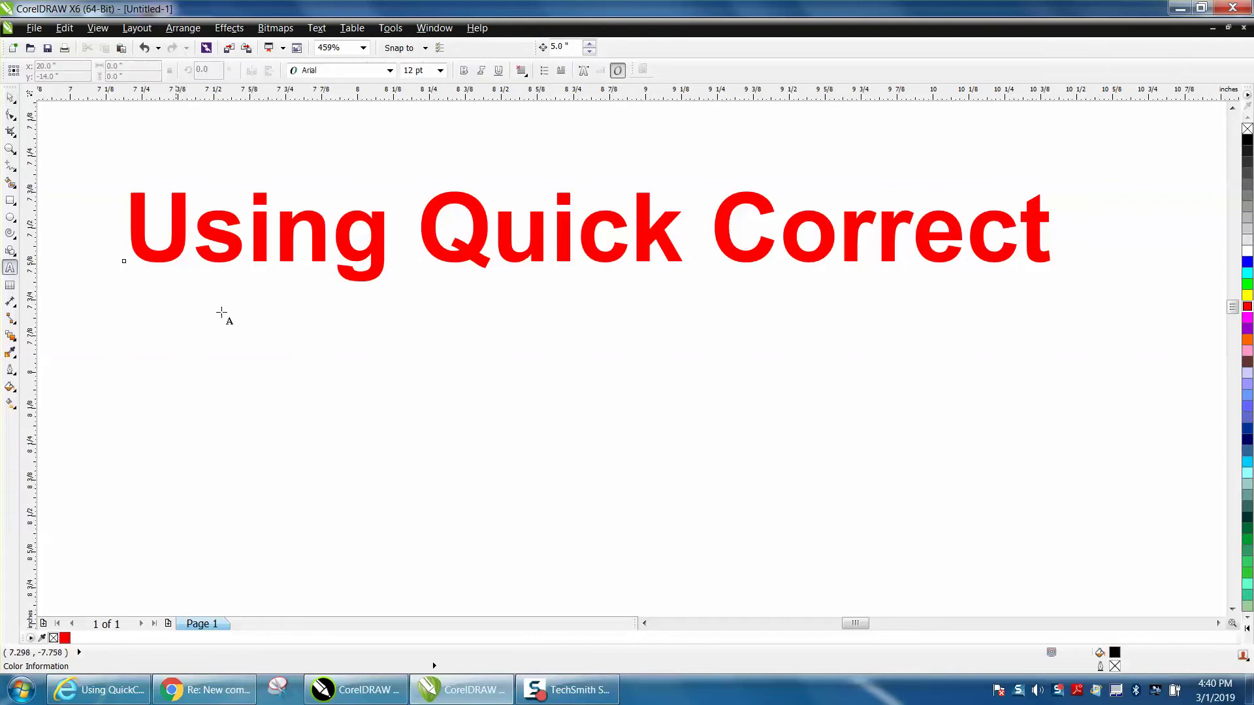
{"action": "left_click", "coordinate": [406, 361]}
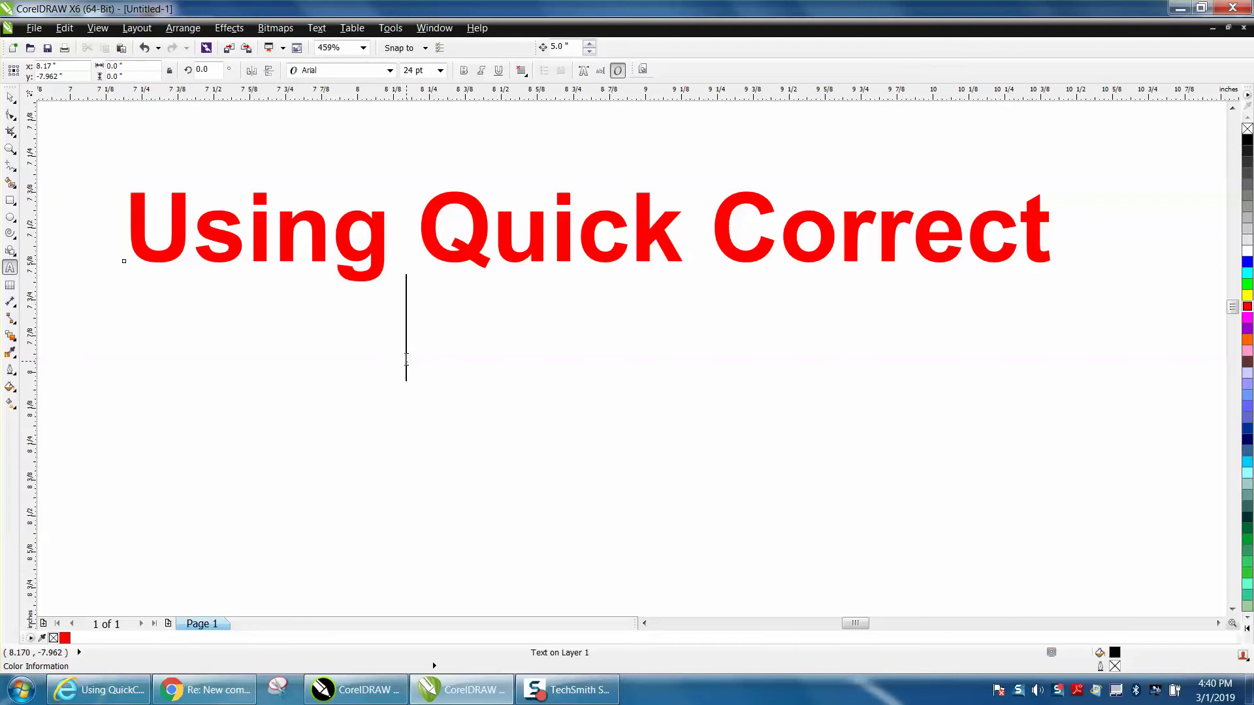
{"action": "type", "text": "abc"}
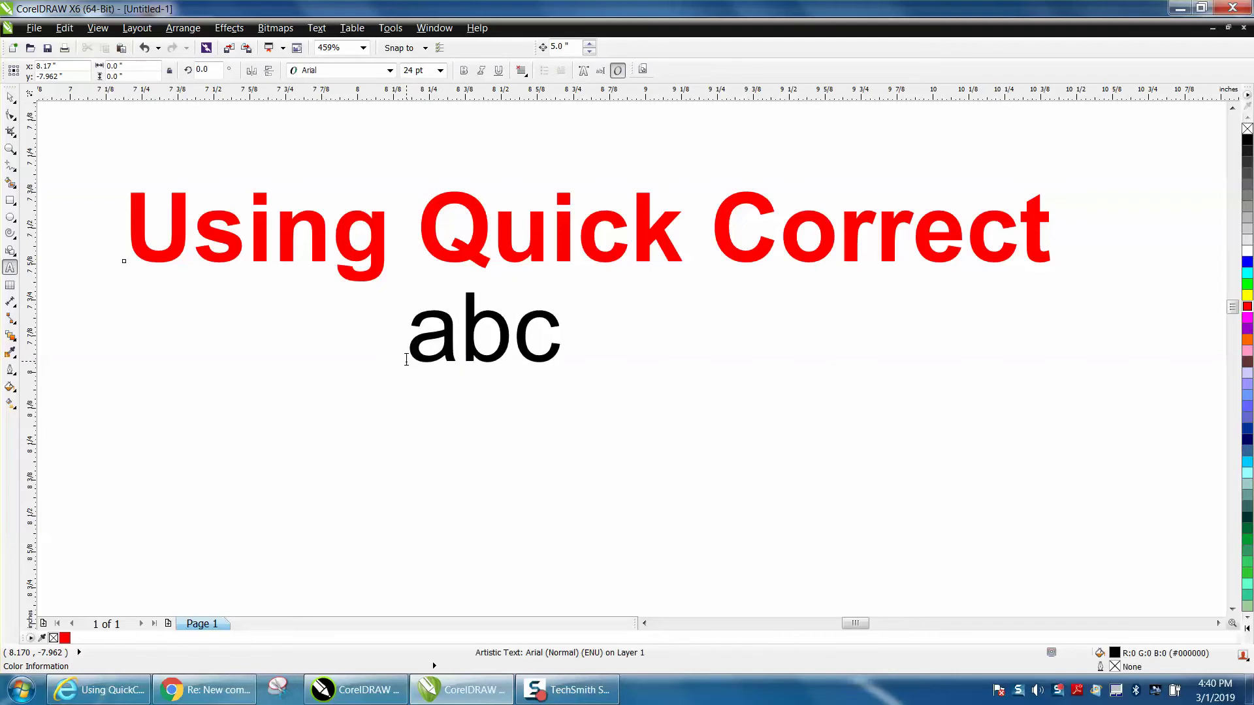
{"action": "key", "text": "Return"}
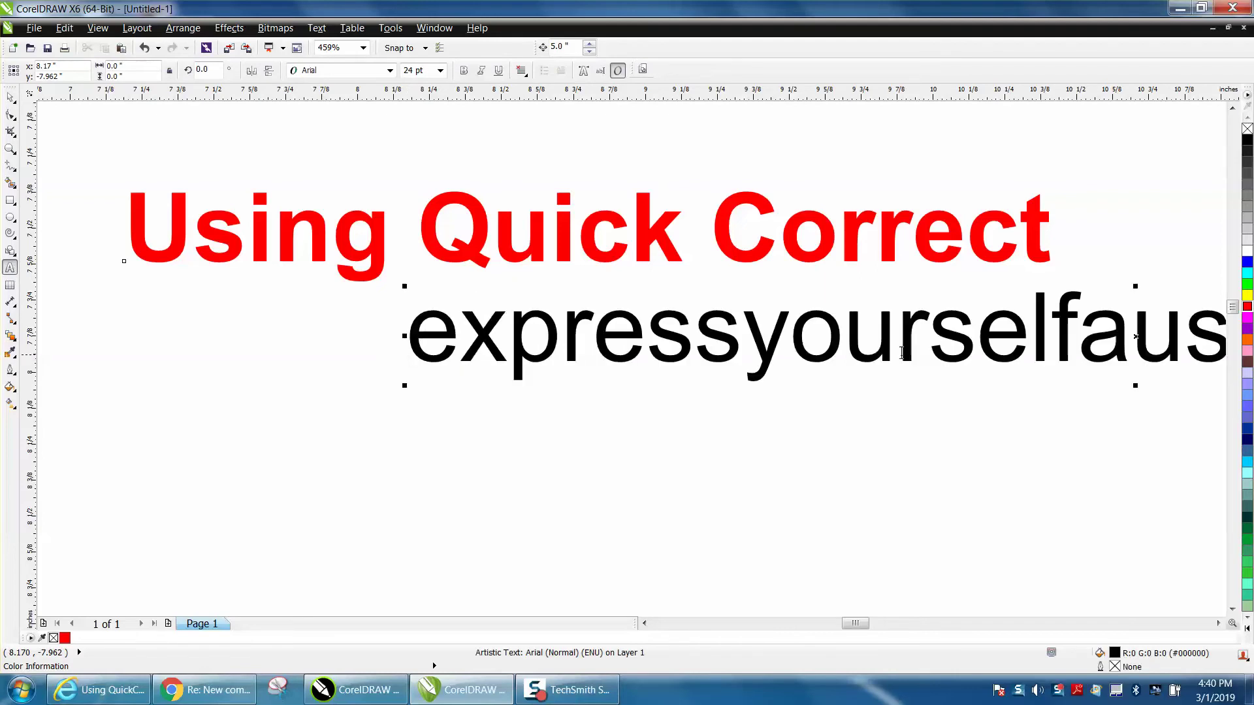
{"action": "scroll", "coordinate": [900, 356], "scroll_direction": "down", "scroll_amount": 2}
{"action": "left_click_drag", "start_coordinate": [1027, 350], "coordinate": [684, 355]}
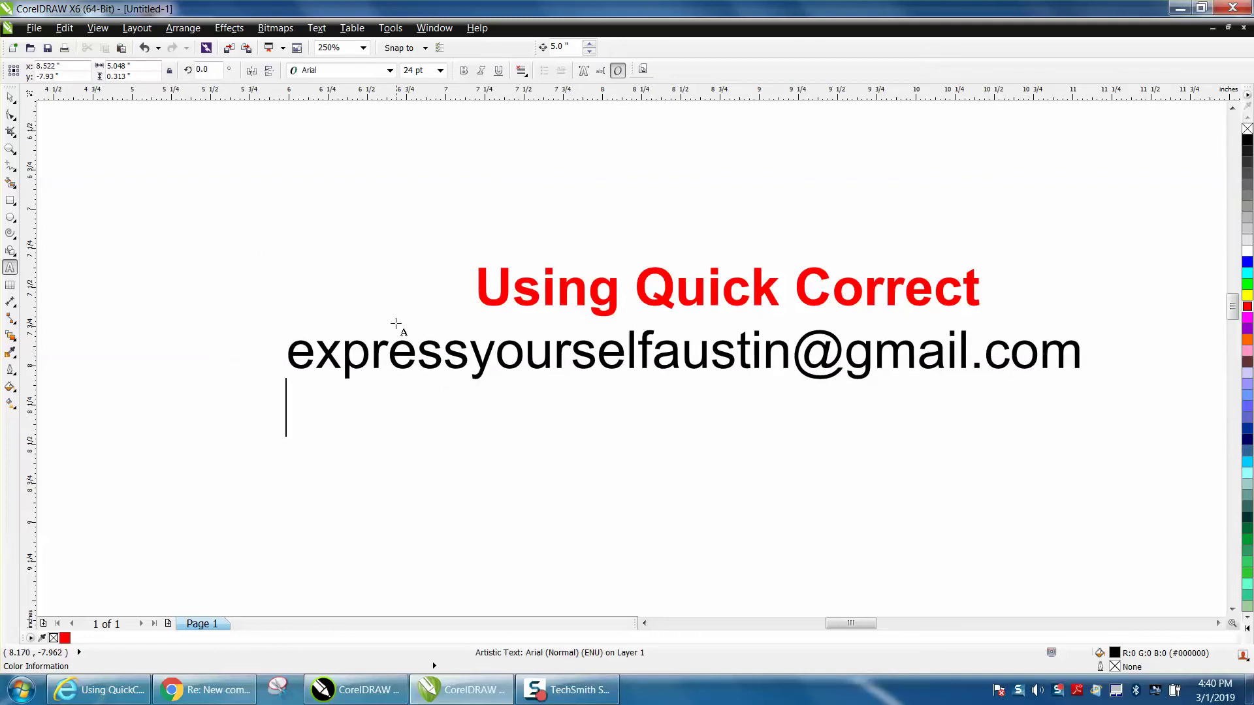
{"action": "left_click_drag", "start_coordinate": [289, 344], "coordinate": [1114, 367]}
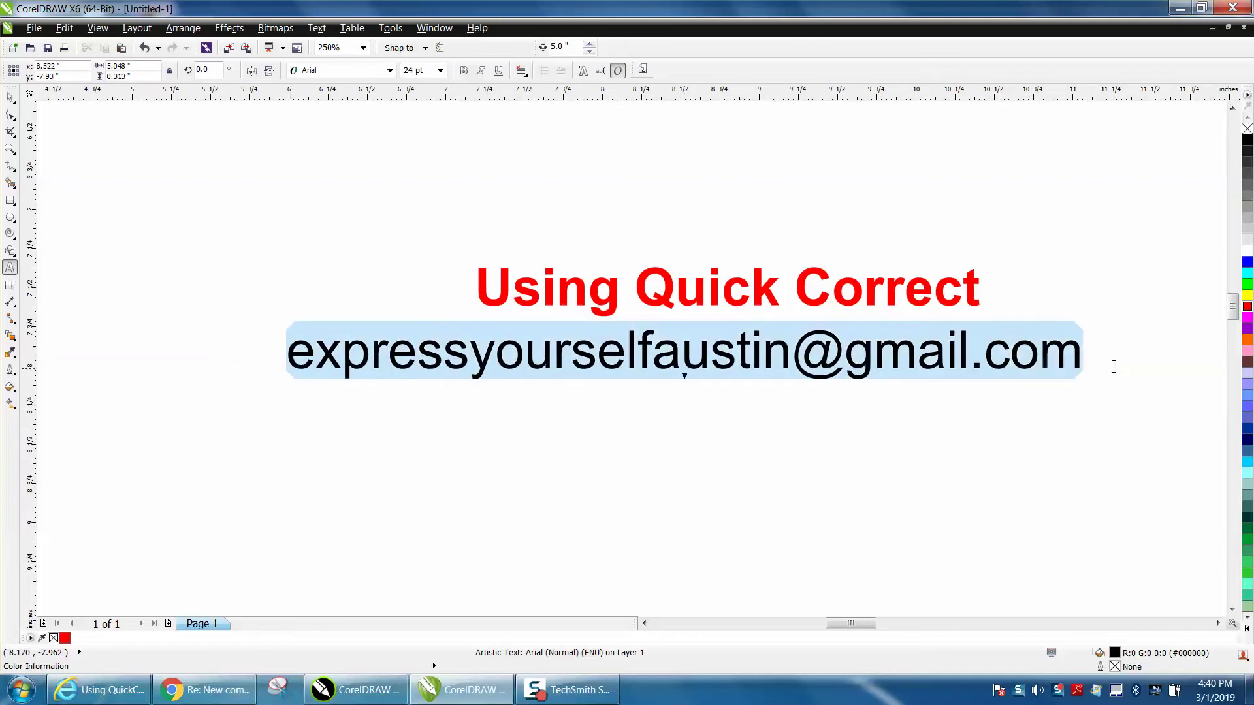
{"action": "key", "text": "Delete"}
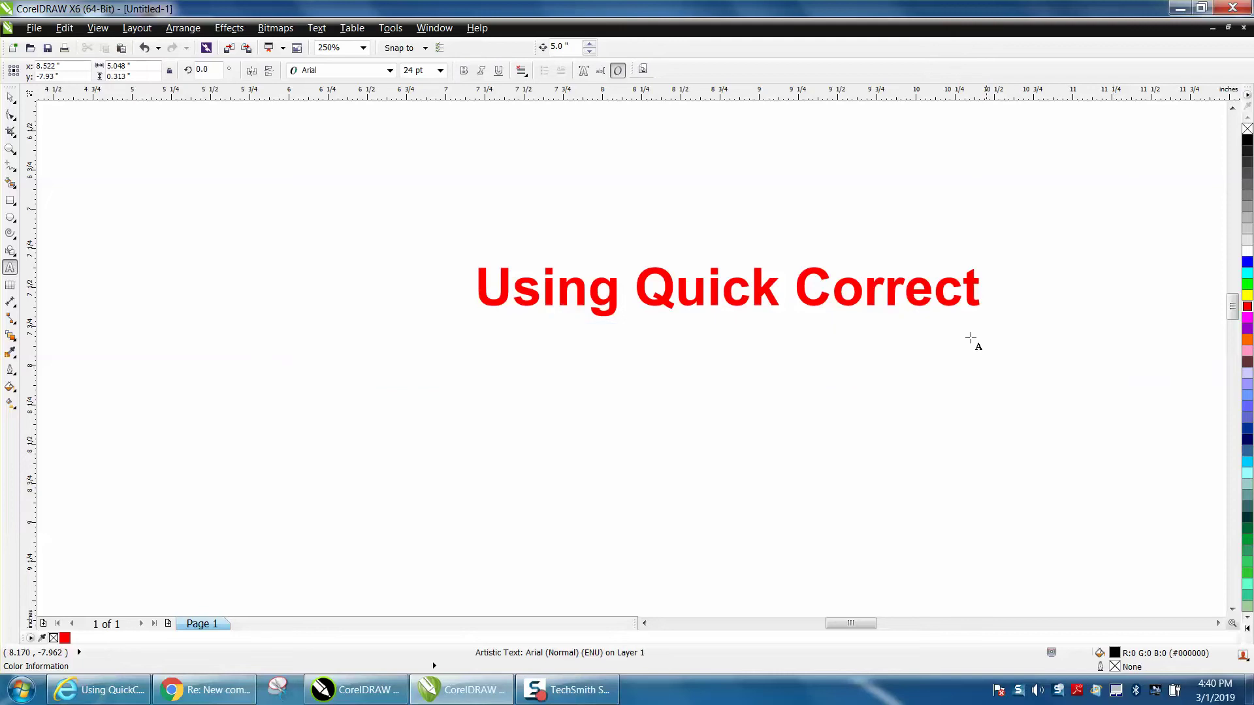
{"action": "left_click", "coordinate": [449, 423]}
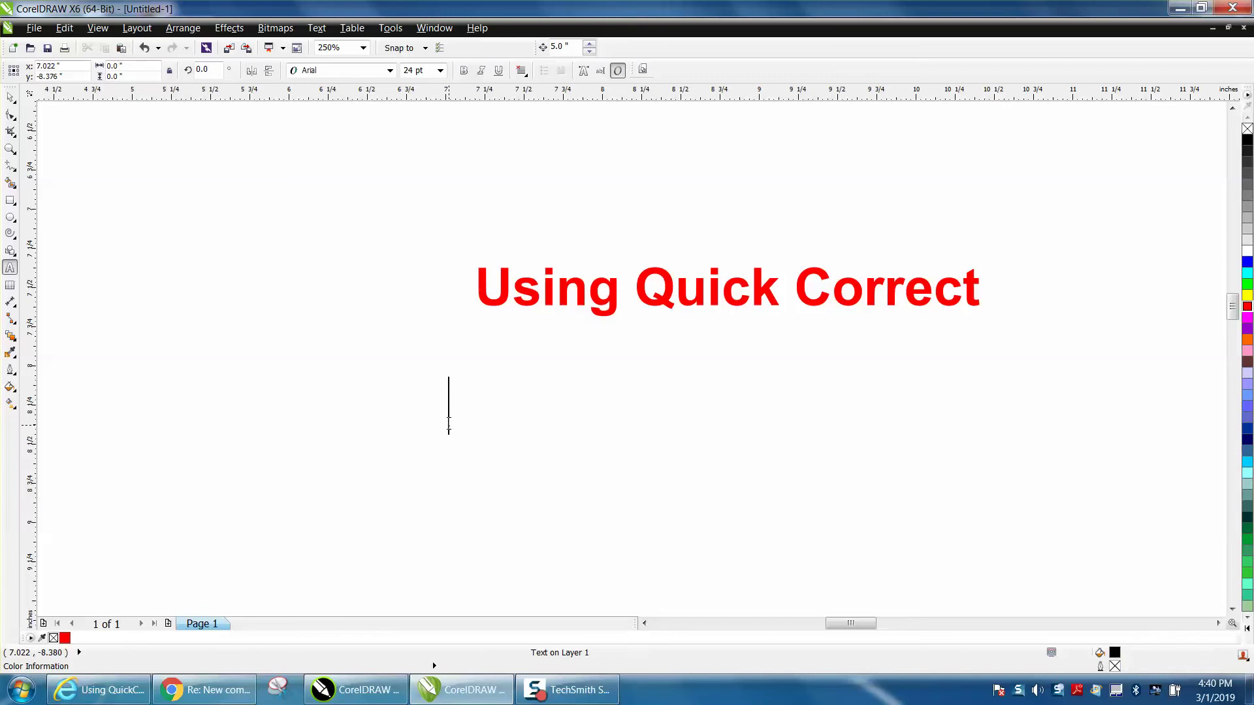
{"action": "type", "text": "("}
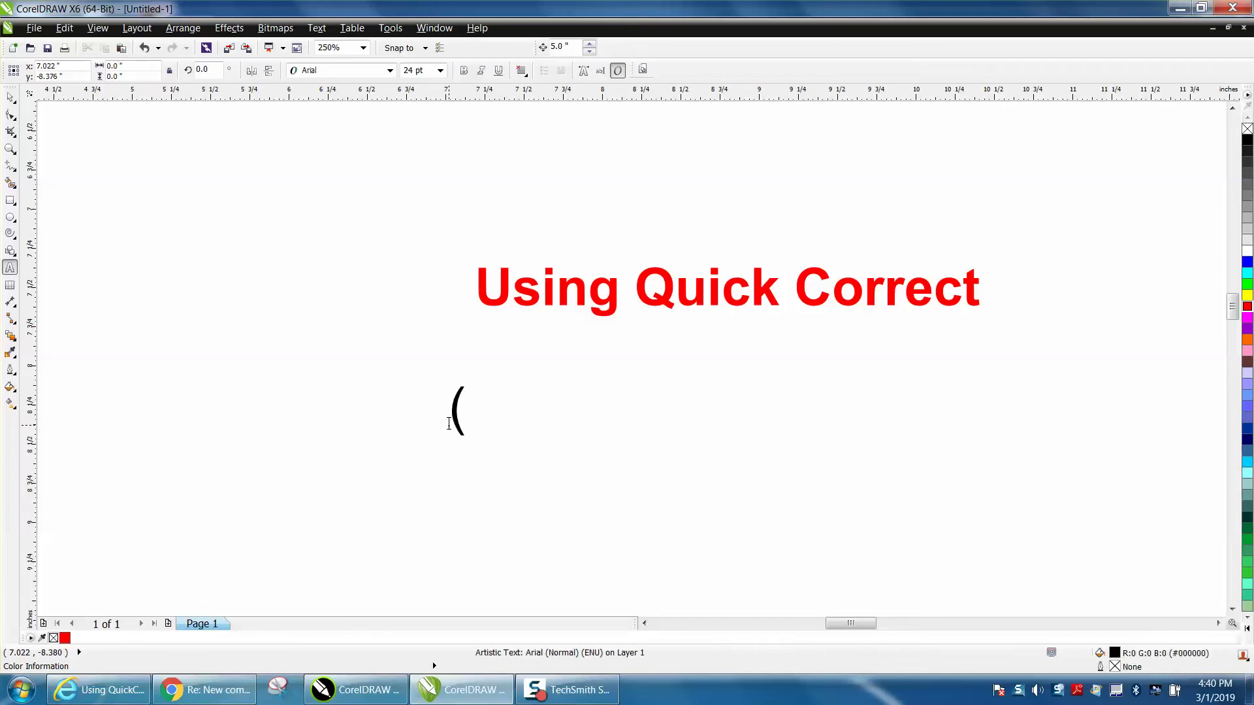
{"action": "type", "text": "c)"}
{"action": "key", "text": "Return"}
{"action": "type", "text": "("}
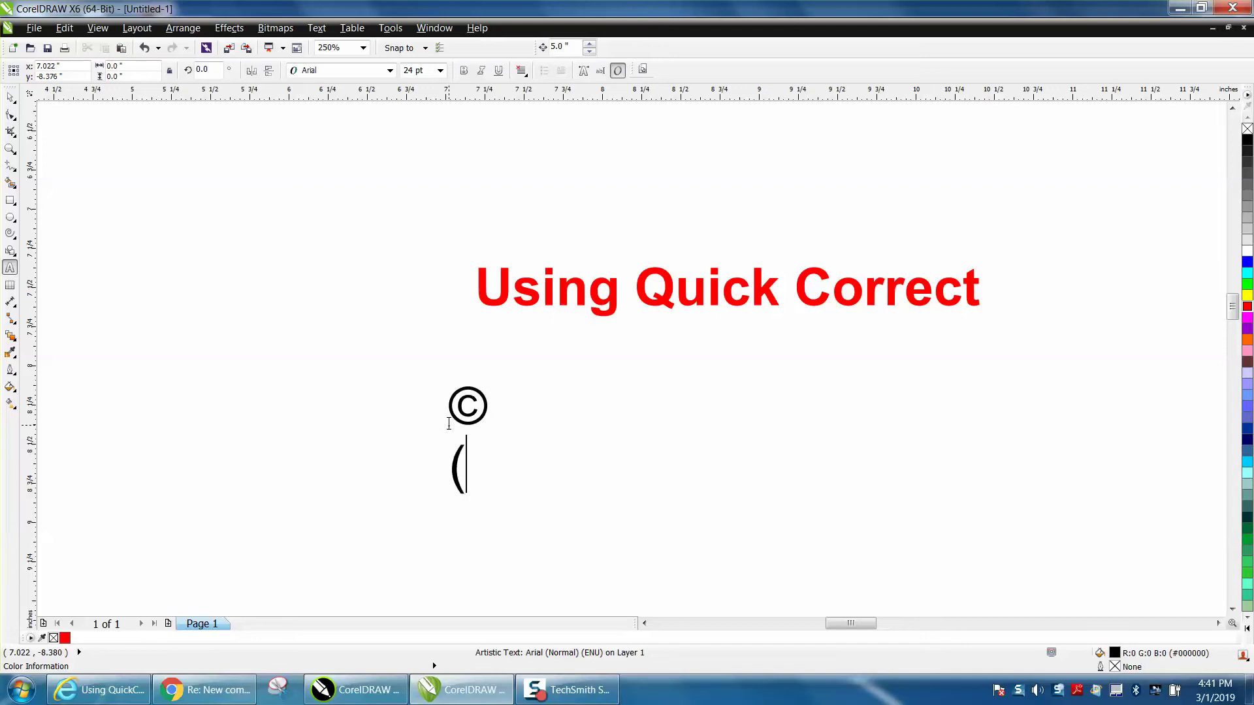
{"action": "type", "text": "r)"}
{"action": "key", "text": "Return"}
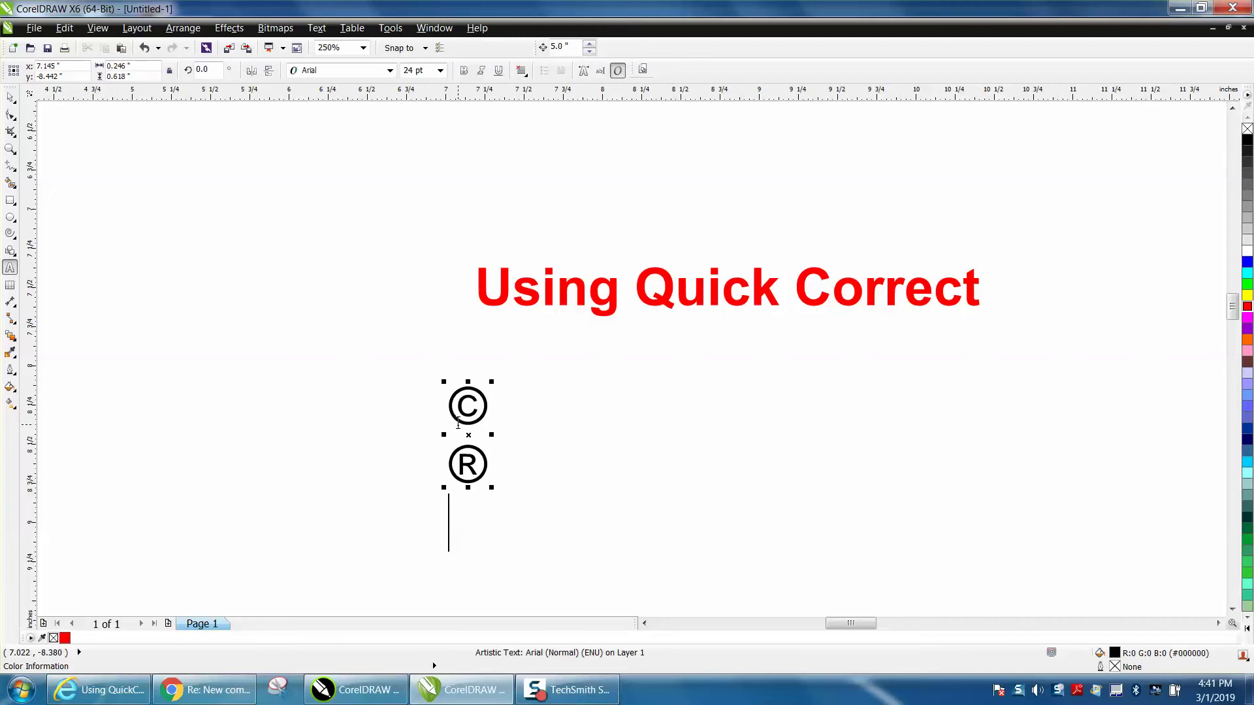
{"action": "key", "text": "ctrl+space"}
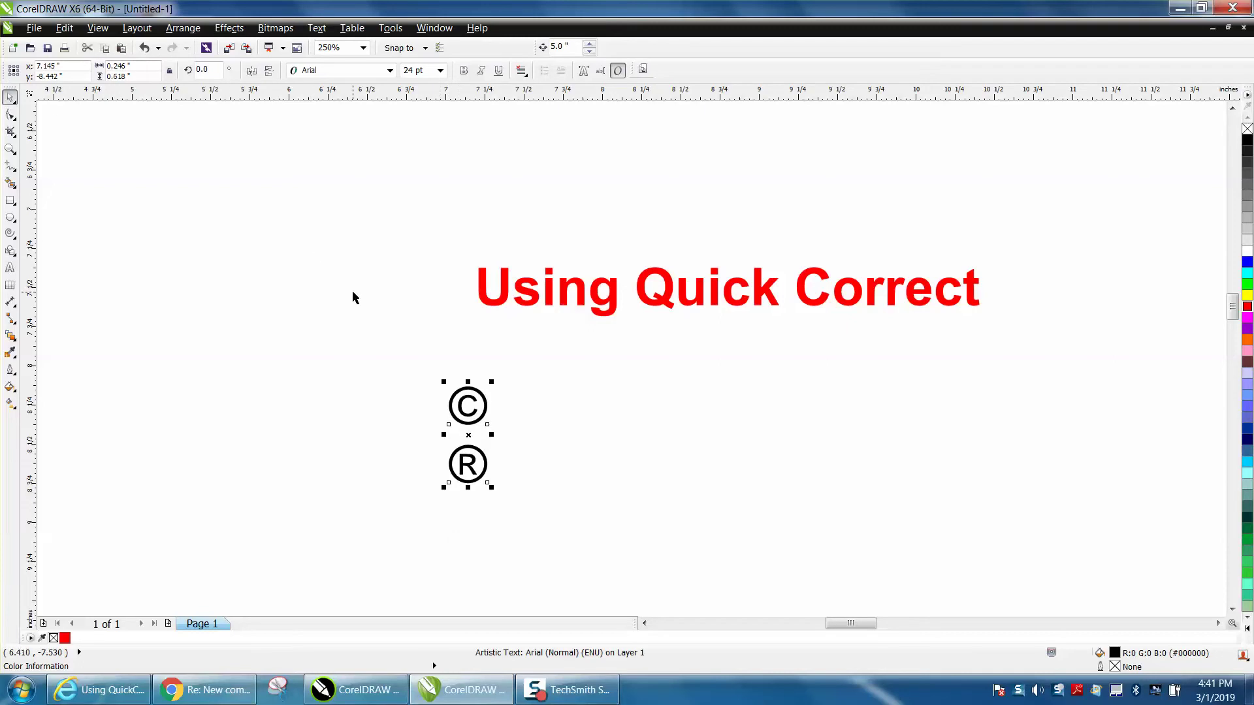
{"action": "key", "text": "Delete"}
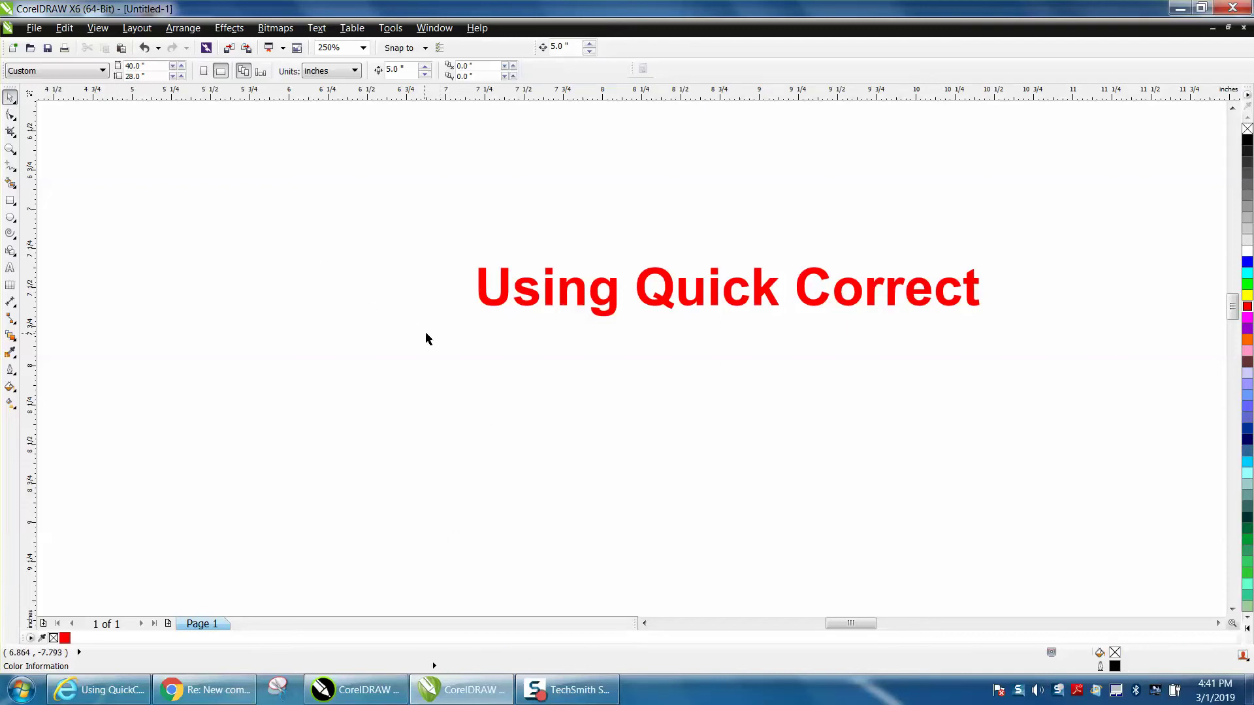
- Open the program's Options dialog from the Tools menu
{"action": "left_click", "coordinate": [487, 303]}
{"action": "left_click", "coordinate": [344, 155]}
{"action": "left_click", "coordinate": [390, 27]}
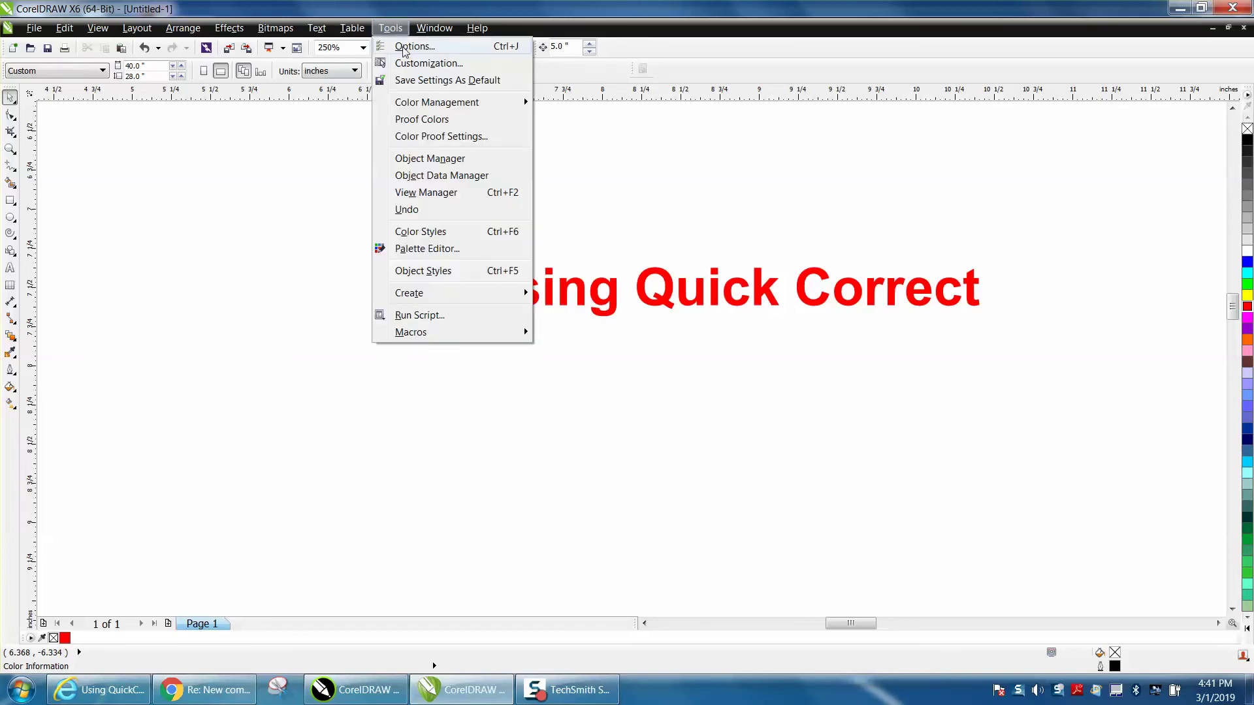
{"action": "left_click", "coordinate": [403, 48]}
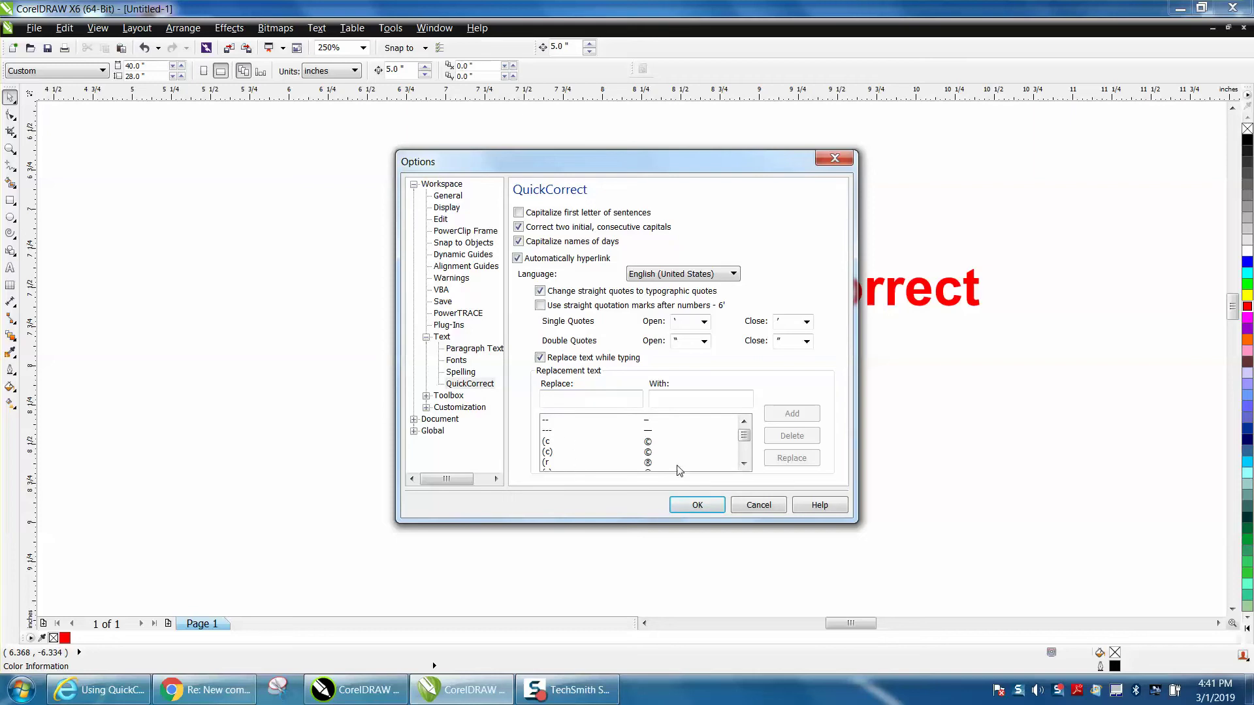
- Add a QuickCorrect entry replacing '*' with 'EPILOG'
{"action": "left_click_drag", "start_coordinate": [744, 436], "coordinate": [748, 448]}
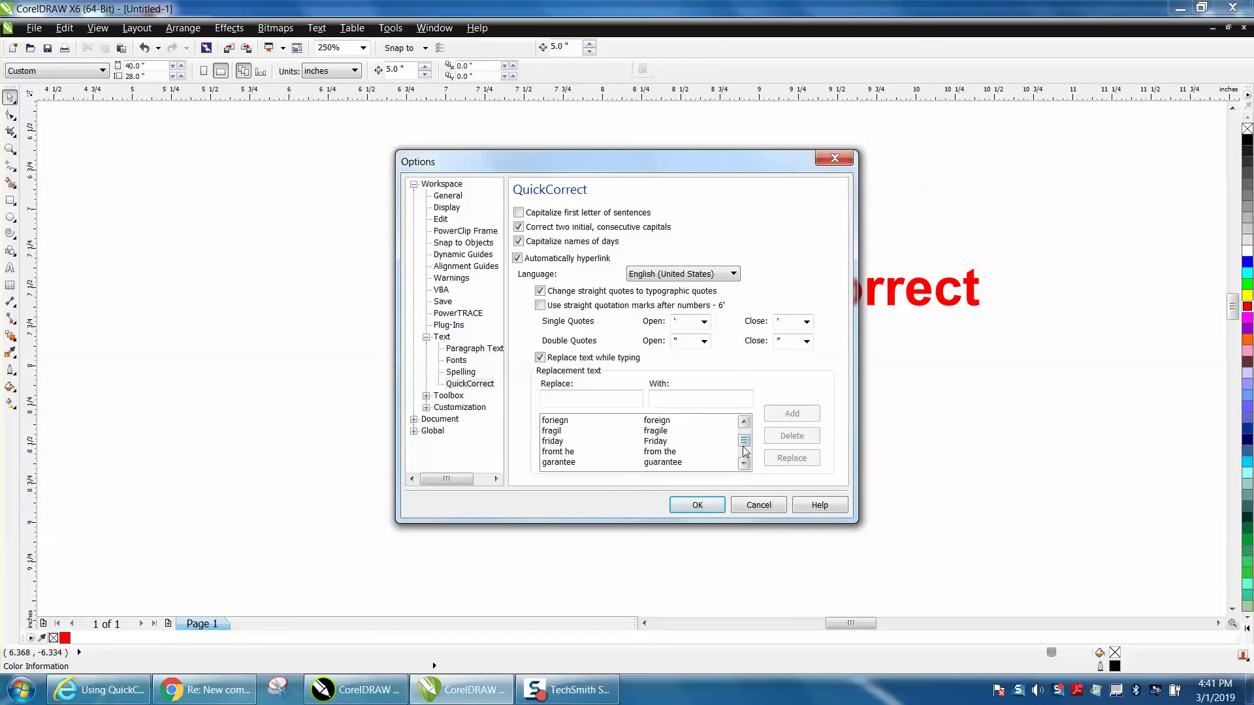
{"action": "left_click_drag", "start_coordinate": [745, 450], "coordinate": [744, 436]}
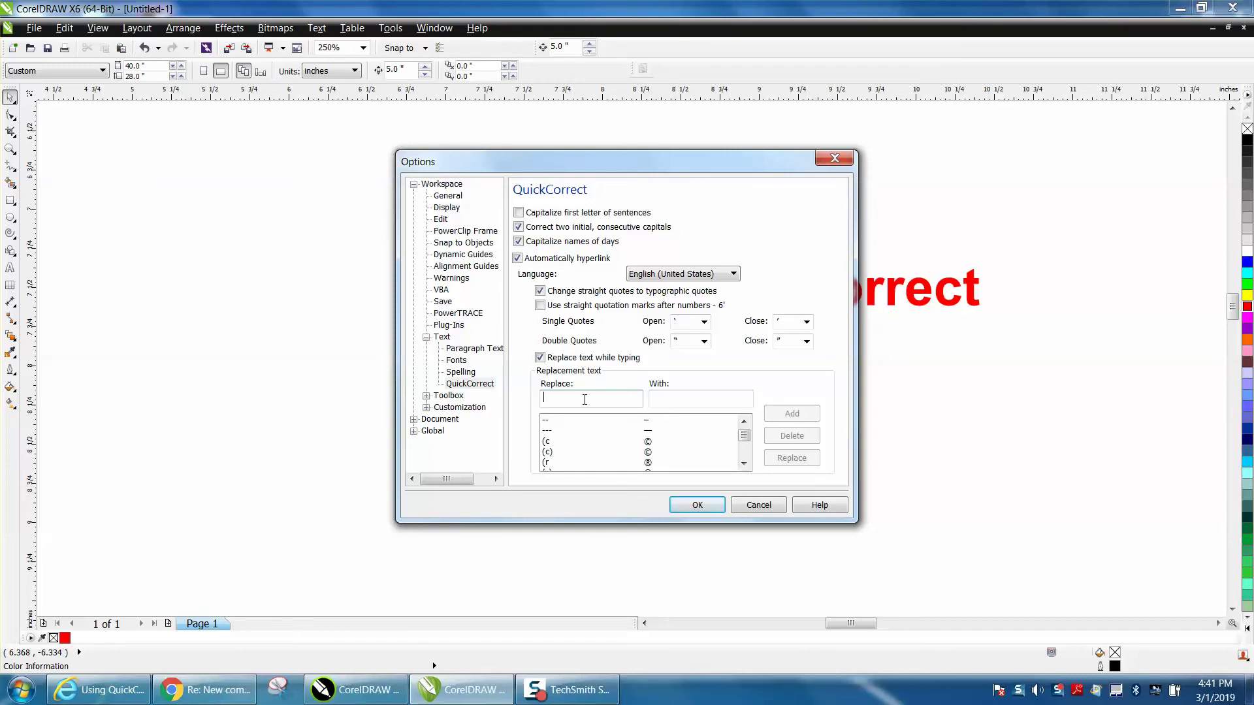
{"action": "type", "text": "*"}
{"action": "left_click", "coordinate": [667, 400]}
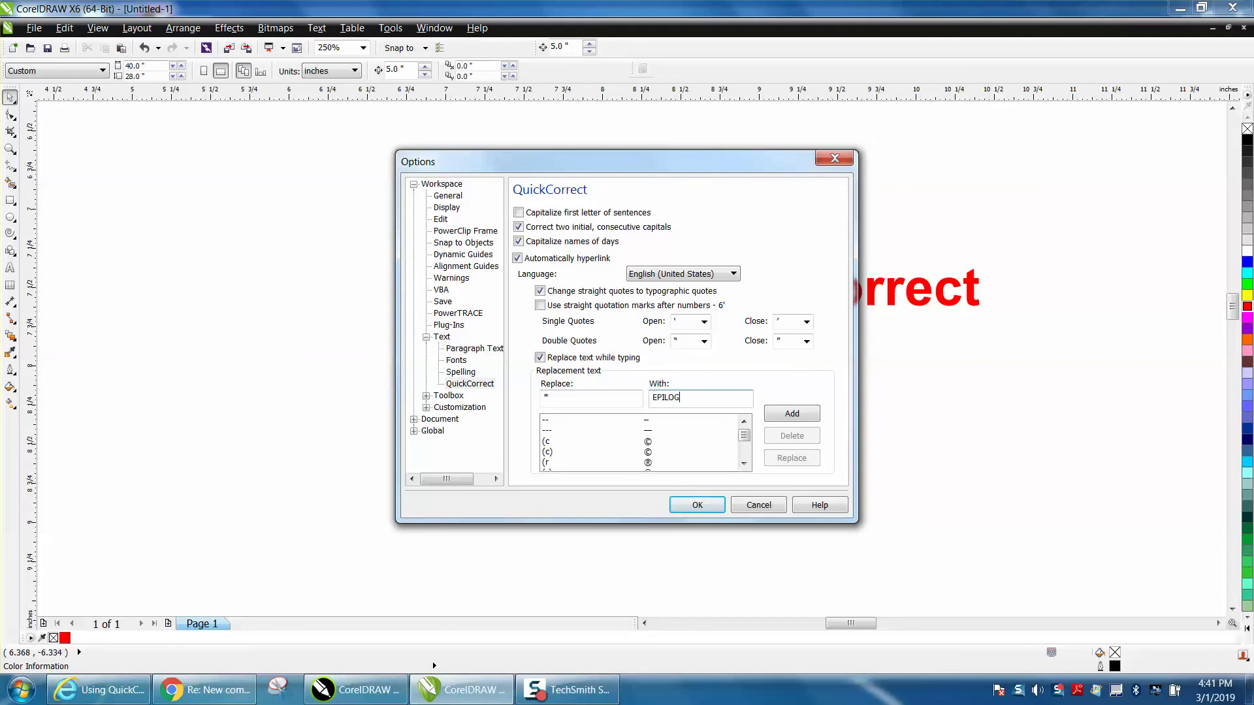
{"action": "left_click", "coordinate": [790, 415]}
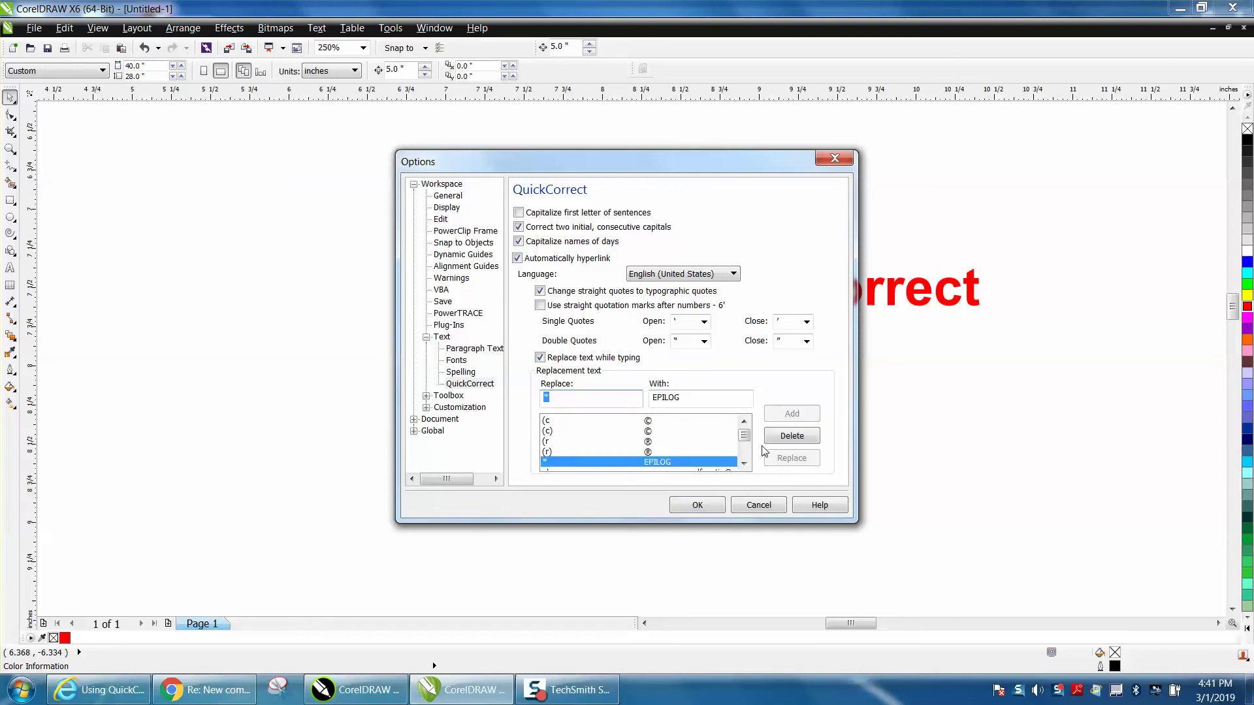
- Close Options and type '*' below the title so it auto-replaces to EPILOG
{"action": "left_click", "coordinate": [698, 505]}
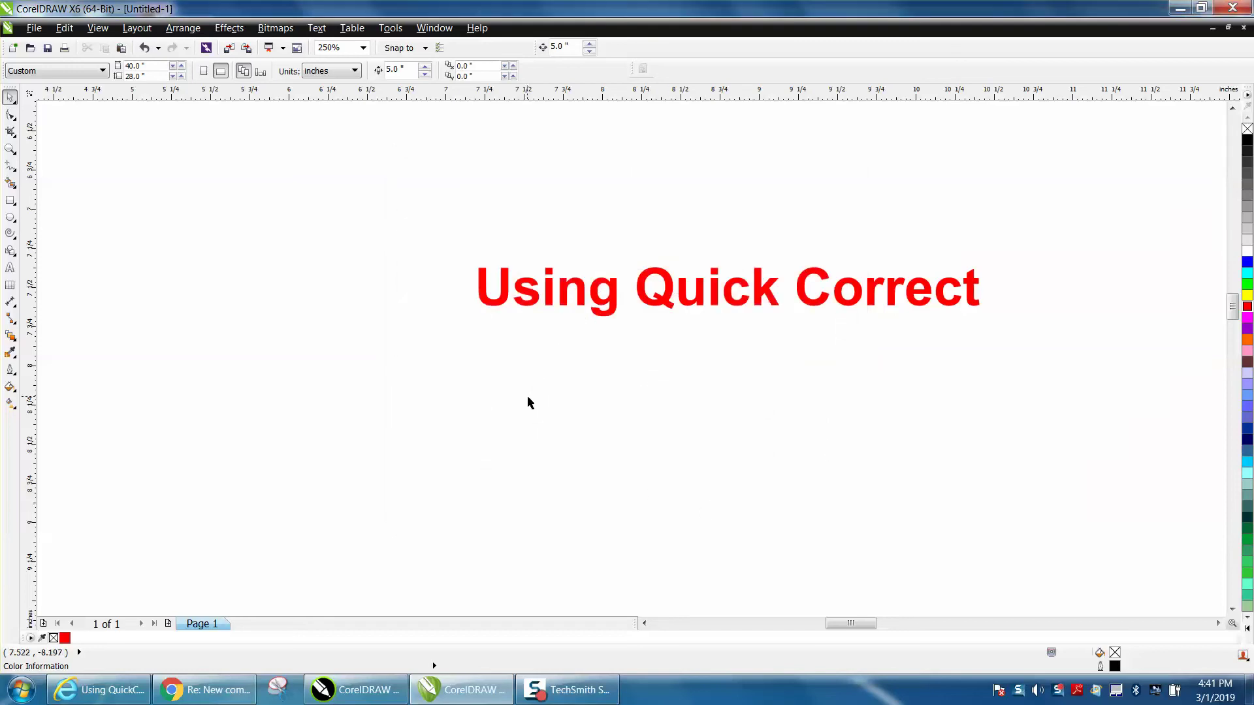
{"action": "left_click", "coordinate": [10, 268]}
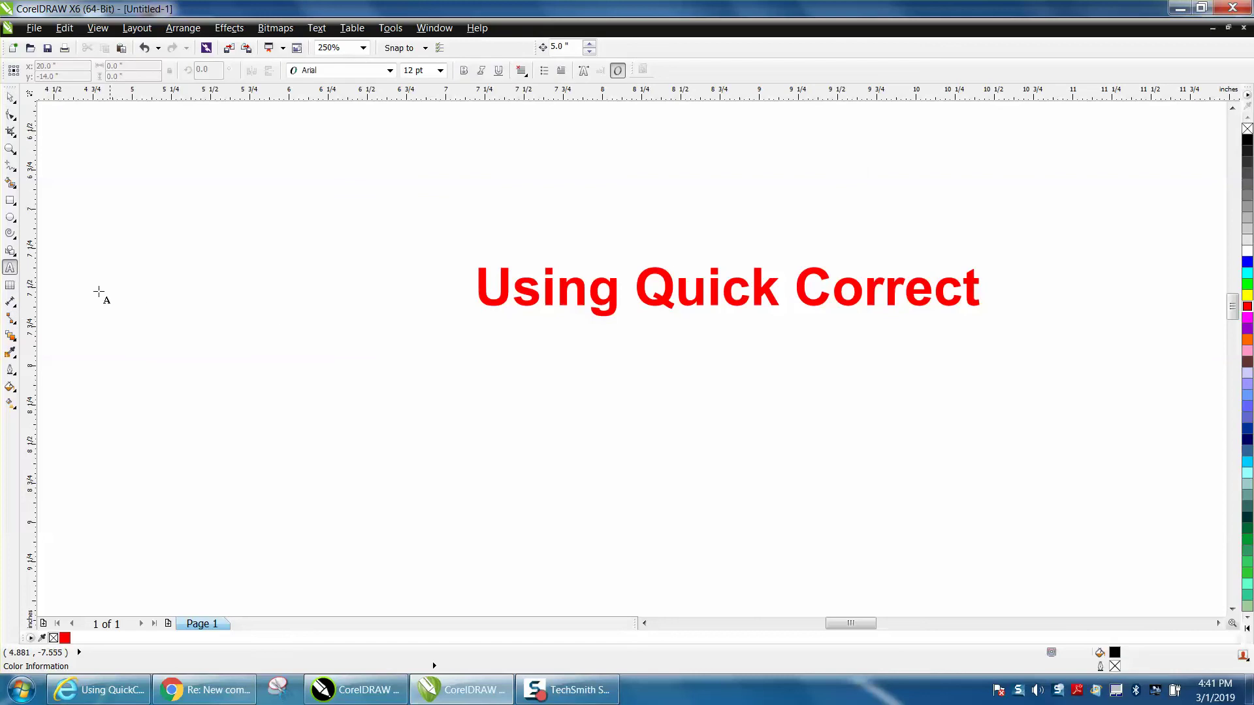
{"action": "left_click", "coordinate": [543, 436]}
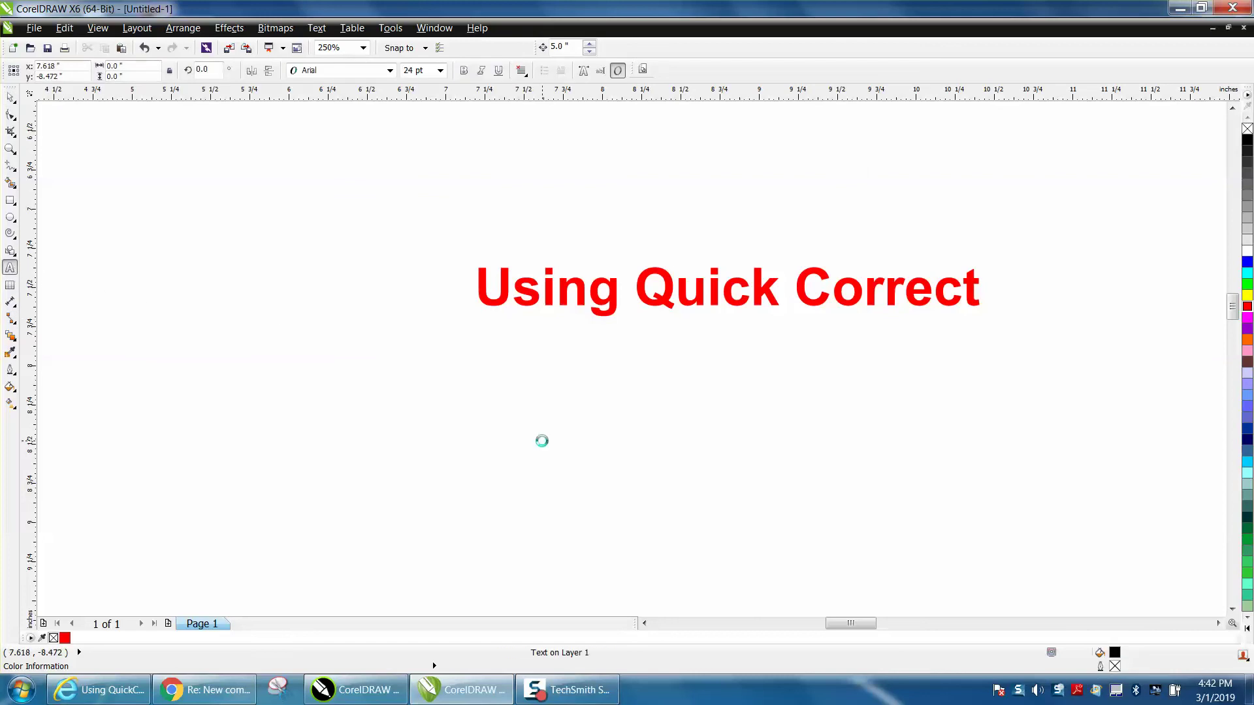
{"action": "type", "text": "*"}
{"action": "key", "text": "Return"}
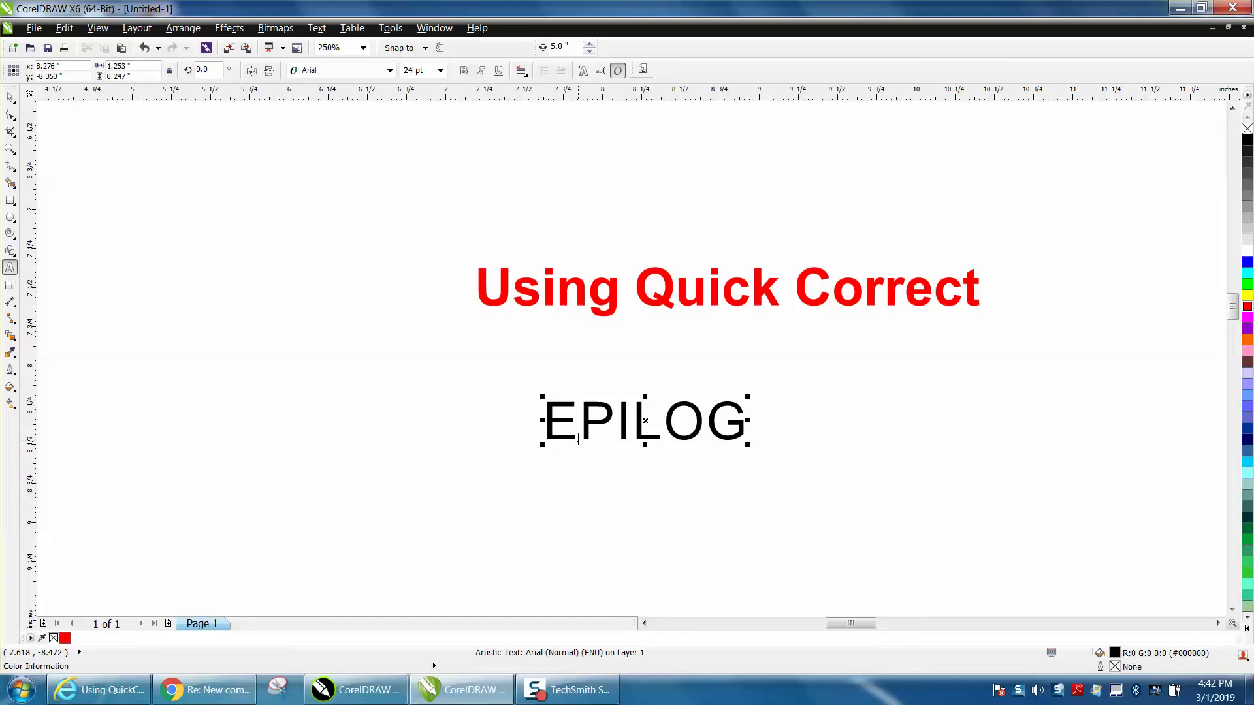
- Try narrowing the EPILOG text, then revert the change
{"action": "left_click", "coordinate": [9, 96]}
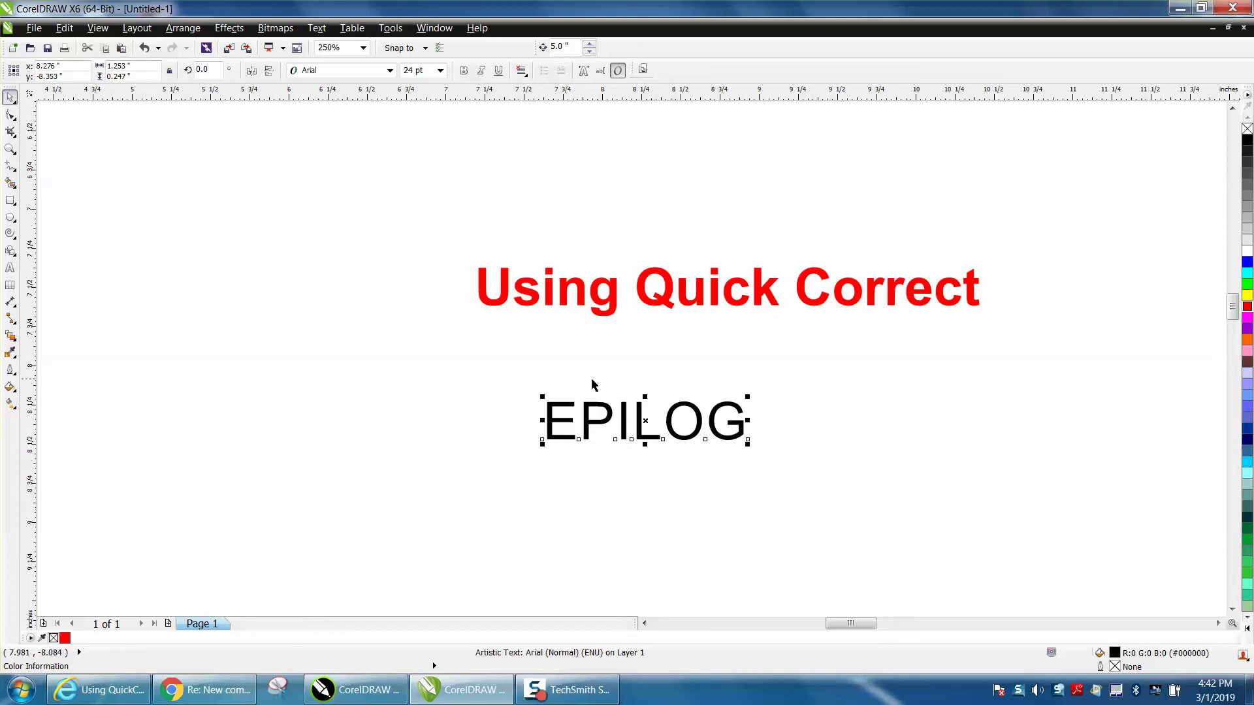
{"action": "left_click", "coordinate": [512, 340]}
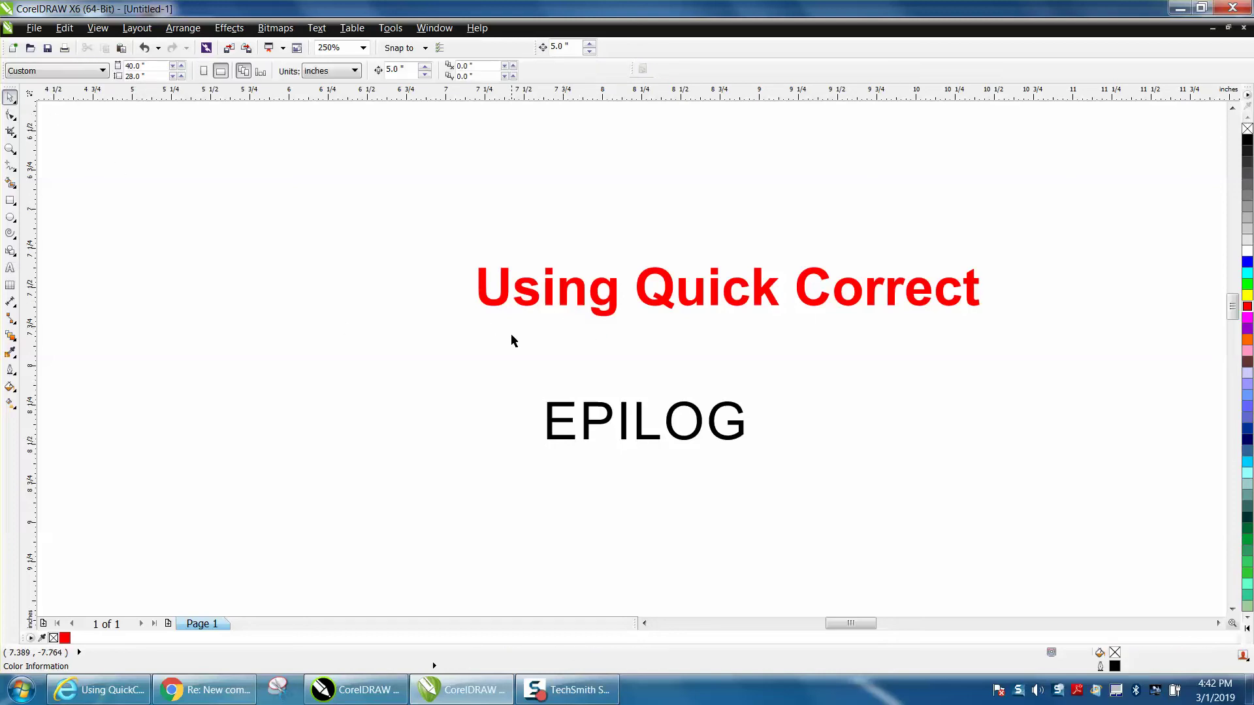
{"action": "left_click", "coordinate": [10, 267]}
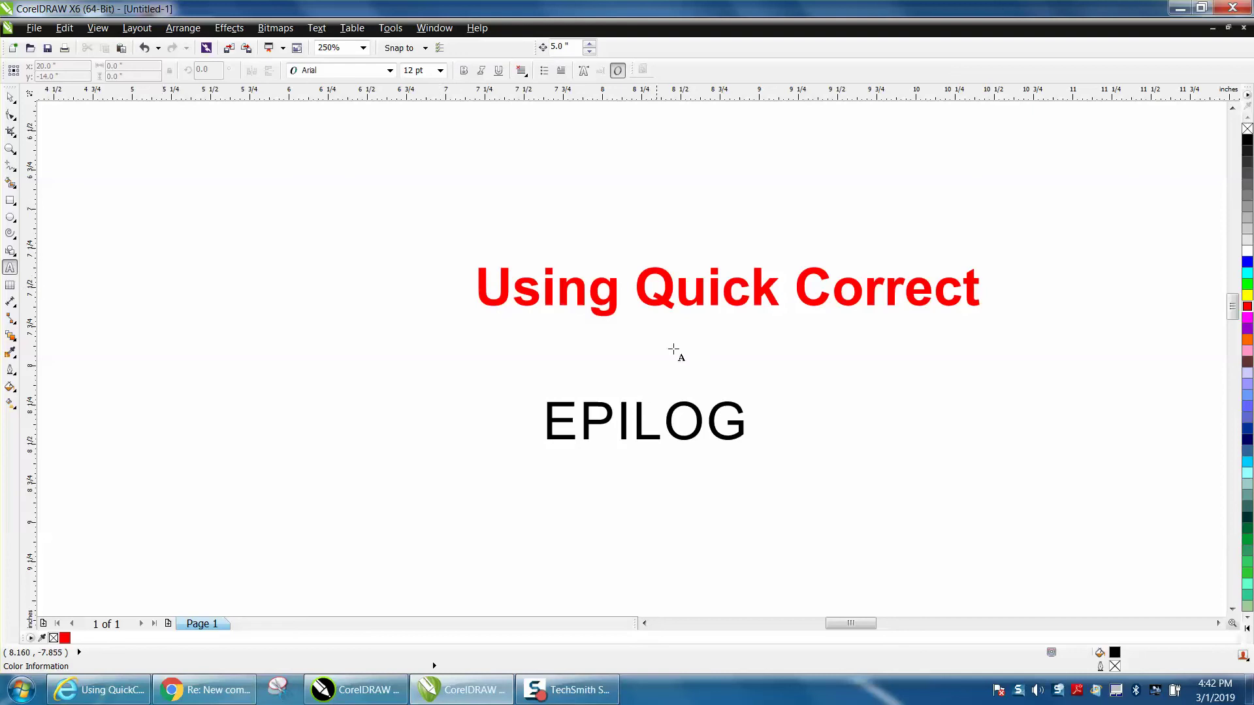
{"action": "left_click", "coordinate": [740, 410]}
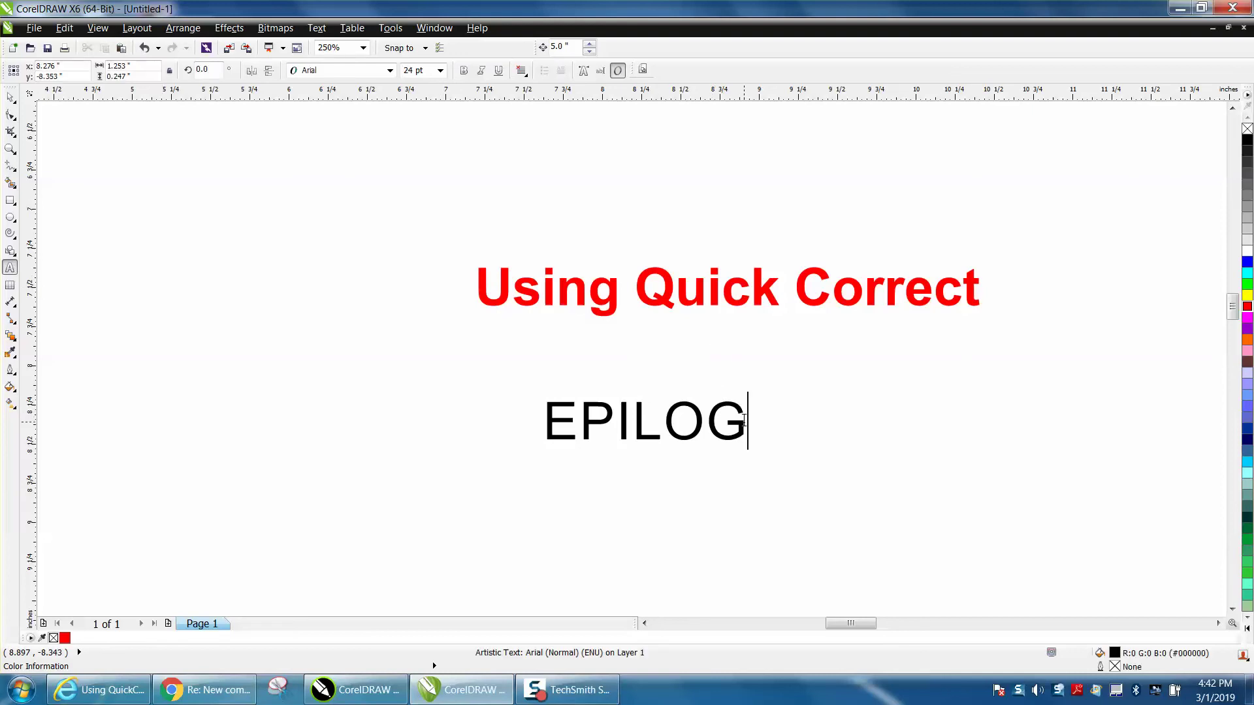
{"action": "left_click_drag", "start_coordinate": [749, 424], "coordinate": [537, 420]}
{"action": "key", "text": "shift+Left"}
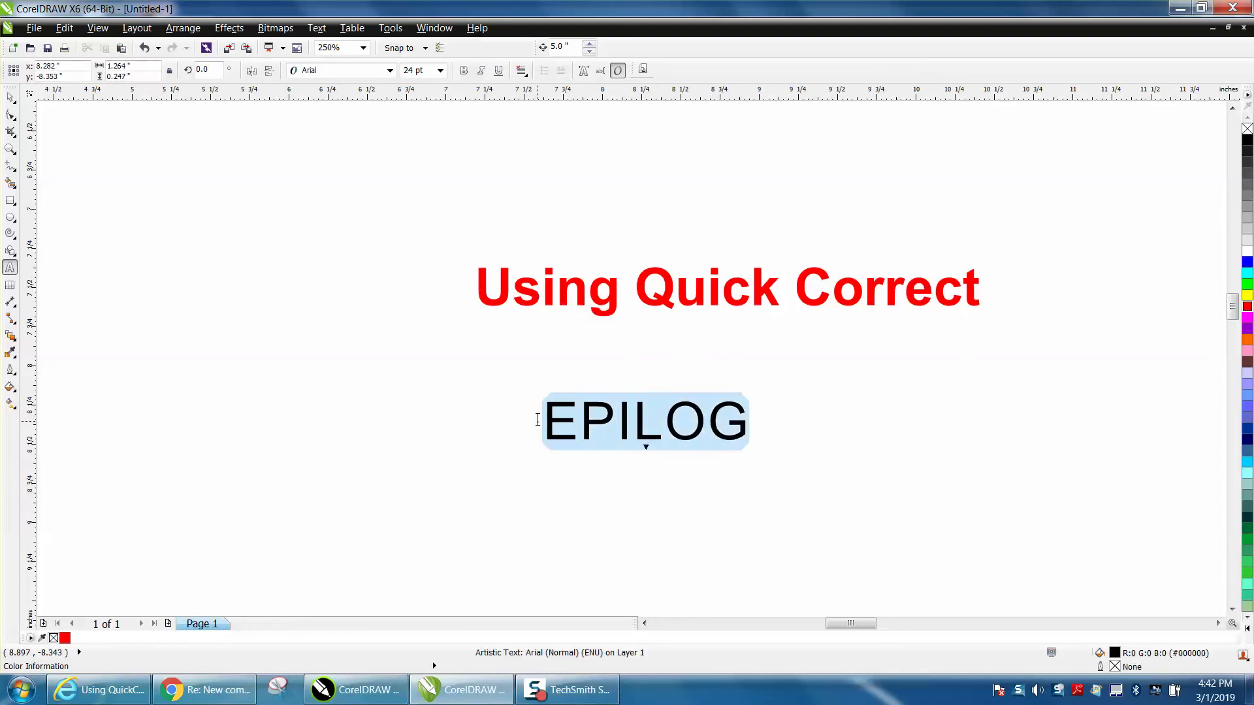
- Open QuickCorrect settings from the EPILOG text's context menu and locate the asterisk entry
{"action": "right_click", "coordinate": [610, 425]}
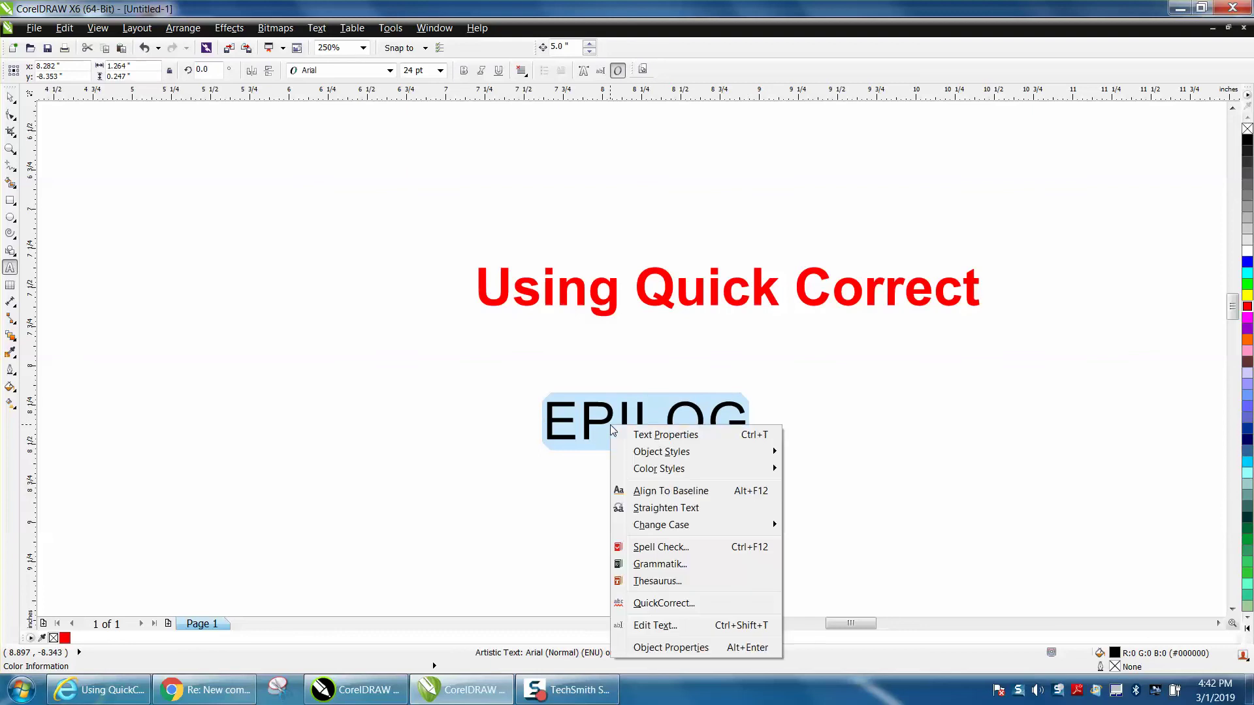
{"action": "left_click", "coordinate": [673, 605]}
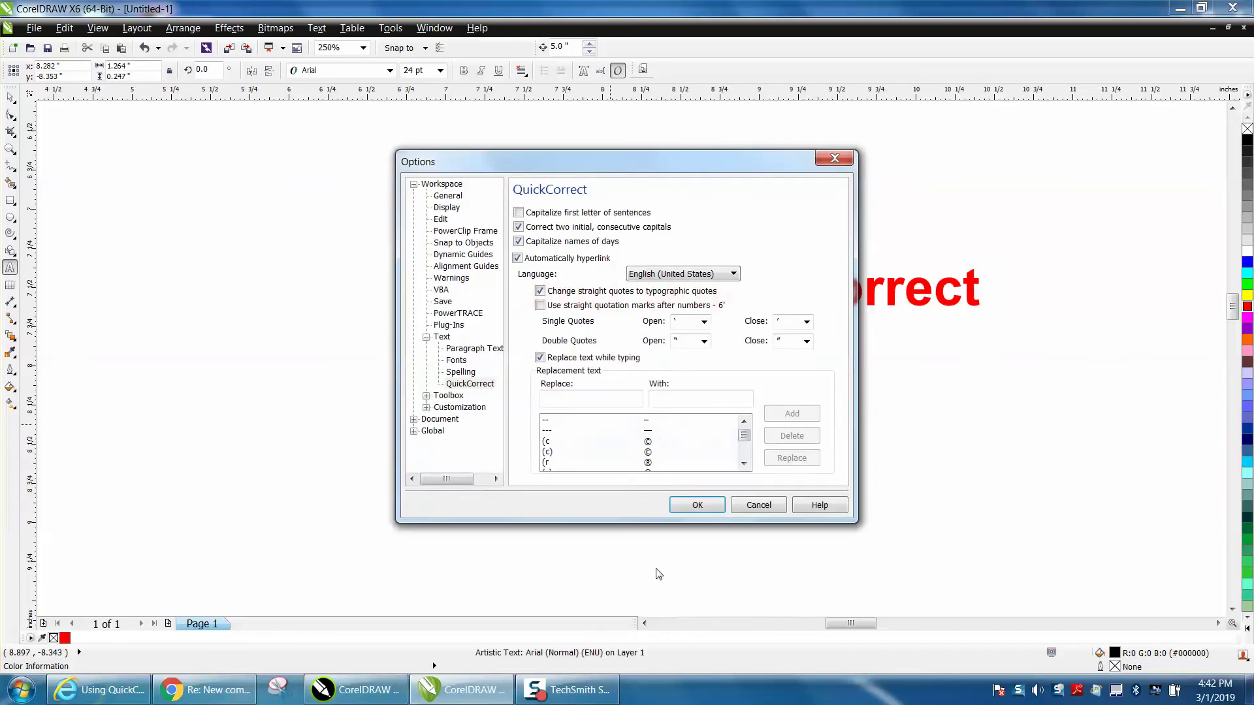
{"action": "scroll", "coordinate": [739, 443], "scroll_direction": "down", "scroll_amount": 5}
{"action": "scroll", "coordinate": [739, 443], "scroll_direction": "up", "scroll_amount": 5}
{"action": "left_click", "coordinate": [744, 463]}
{"action": "left_click", "coordinate": [744, 464]}
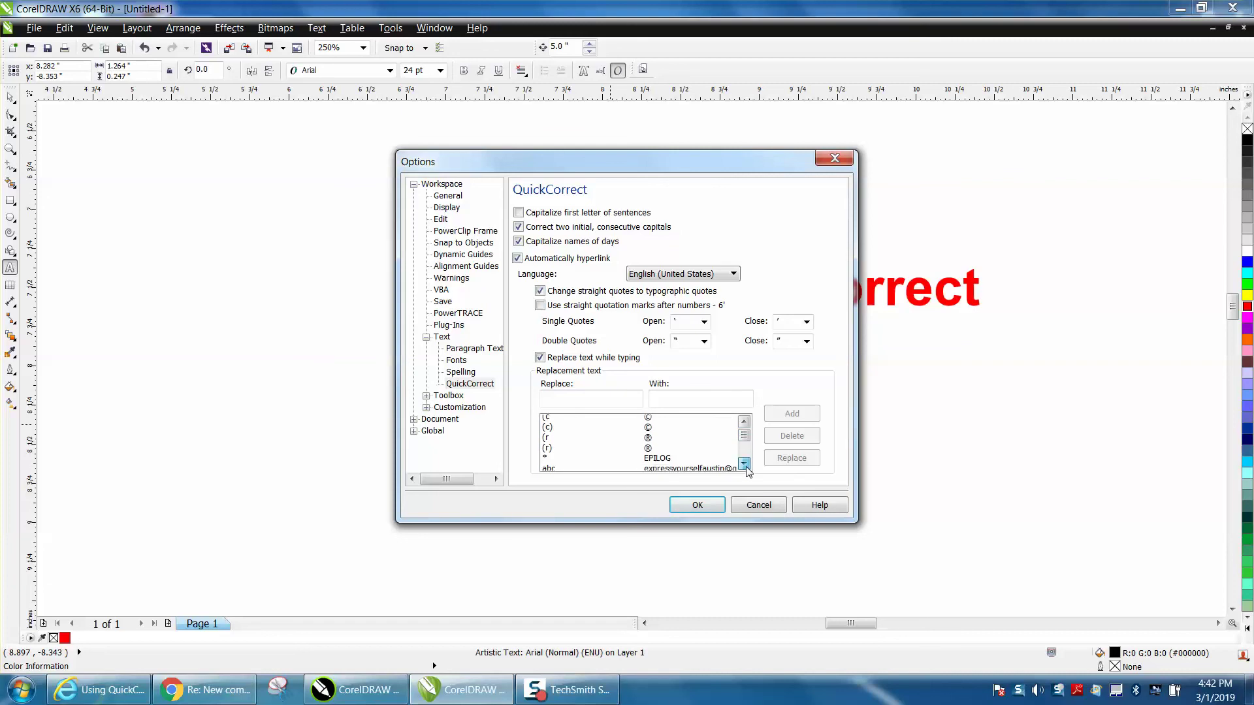
{"action": "left_click", "coordinate": [744, 463]}
{"action": "left_click", "coordinate": [744, 464]}
- Delete the '*' to 'EPILOG' entry, confirm, and close Options
{"action": "left_click", "coordinate": [656, 441]}
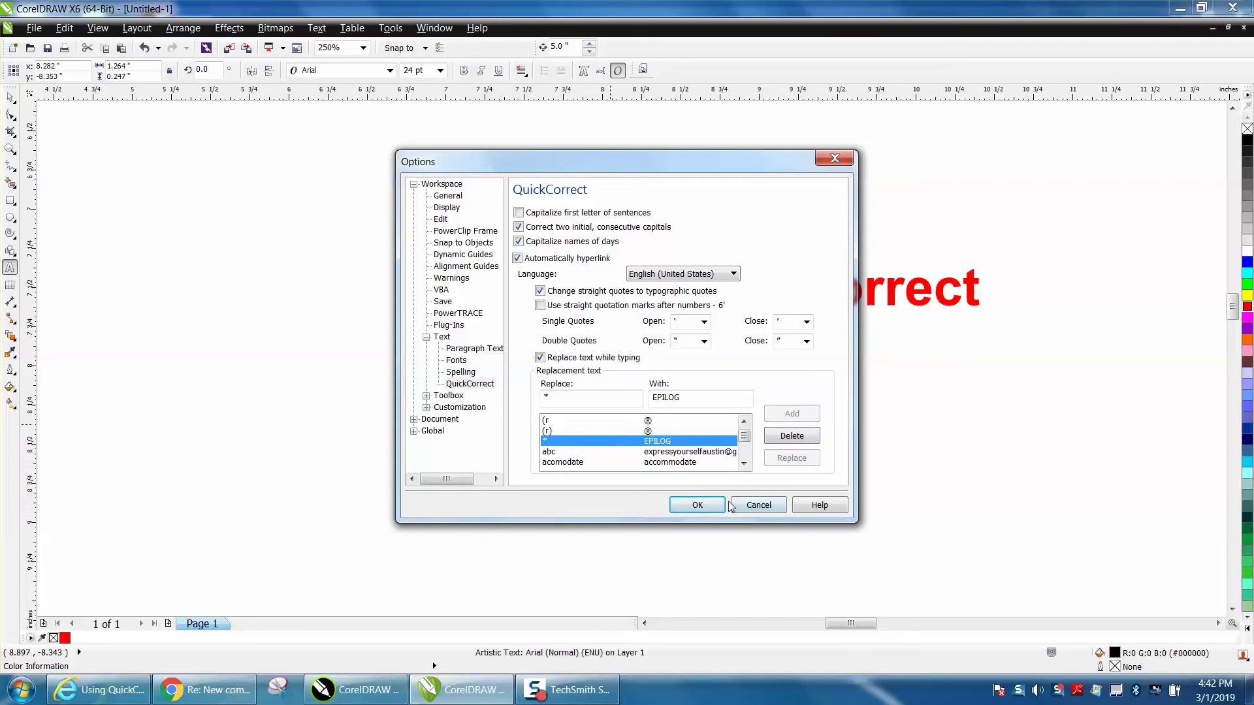
{"action": "left_click", "coordinate": [792, 436]}
{"action": "left_click", "coordinate": [663, 386]}
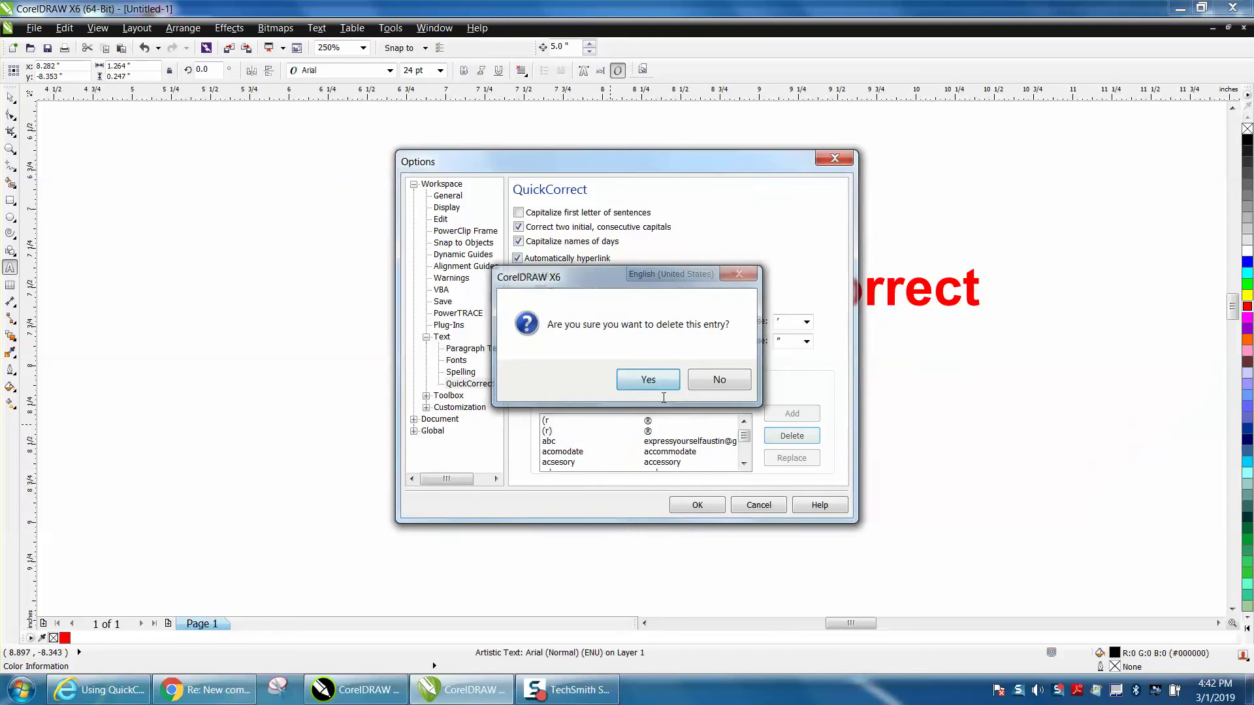
{"action": "left_click", "coordinate": [704, 505]}
- Type '*' as new text below EPILOG, where it now stays an asterisk
{"action": "left_click", "coordinate": [526, 436]}
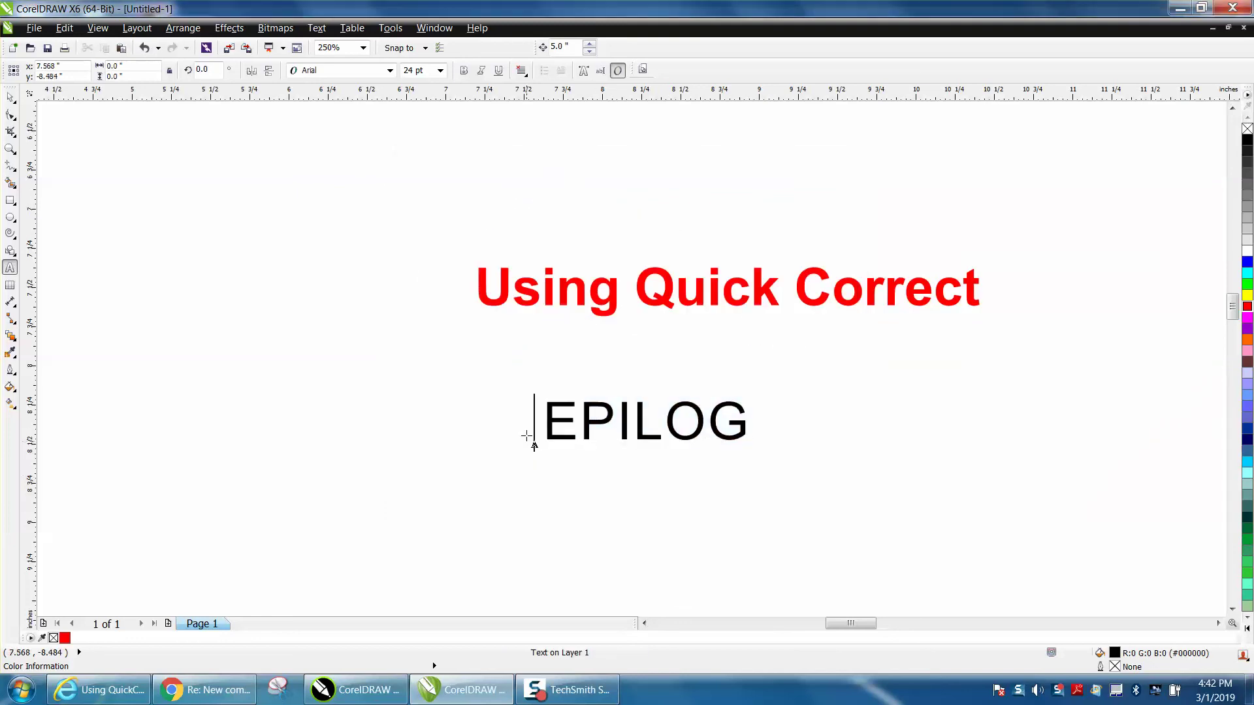
{"action": "left_click", "coordinate": [577, 476]}
{"action": "type", "text": "*"}
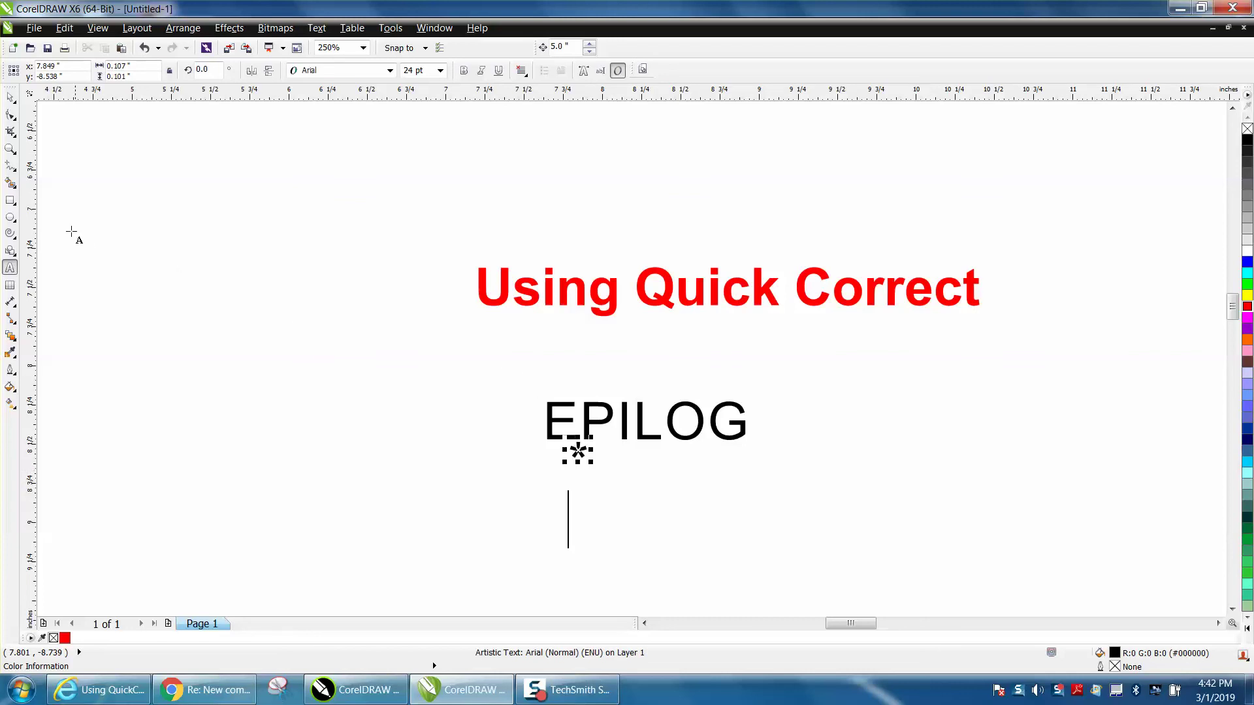
- Zoom in on the text, delete the title, and select EPILOG
{"action": "left_click", "coordinate": [9, 148]}
{"action": "left_click_drag", "start_coordinate": [456, 204], "coordinate": [1077, 497]}
{"action": "left_click", "coordinate": [10, 96]}
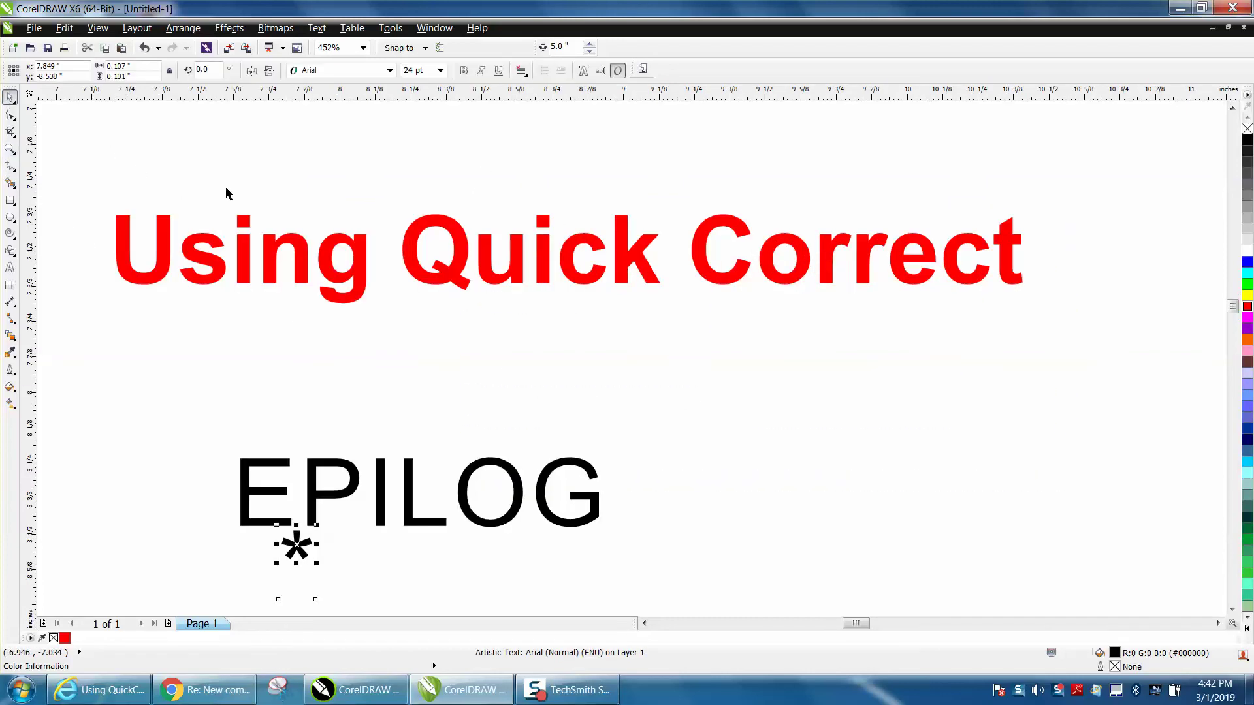
{"action": "left_click", "coordinate": [245, 251]}
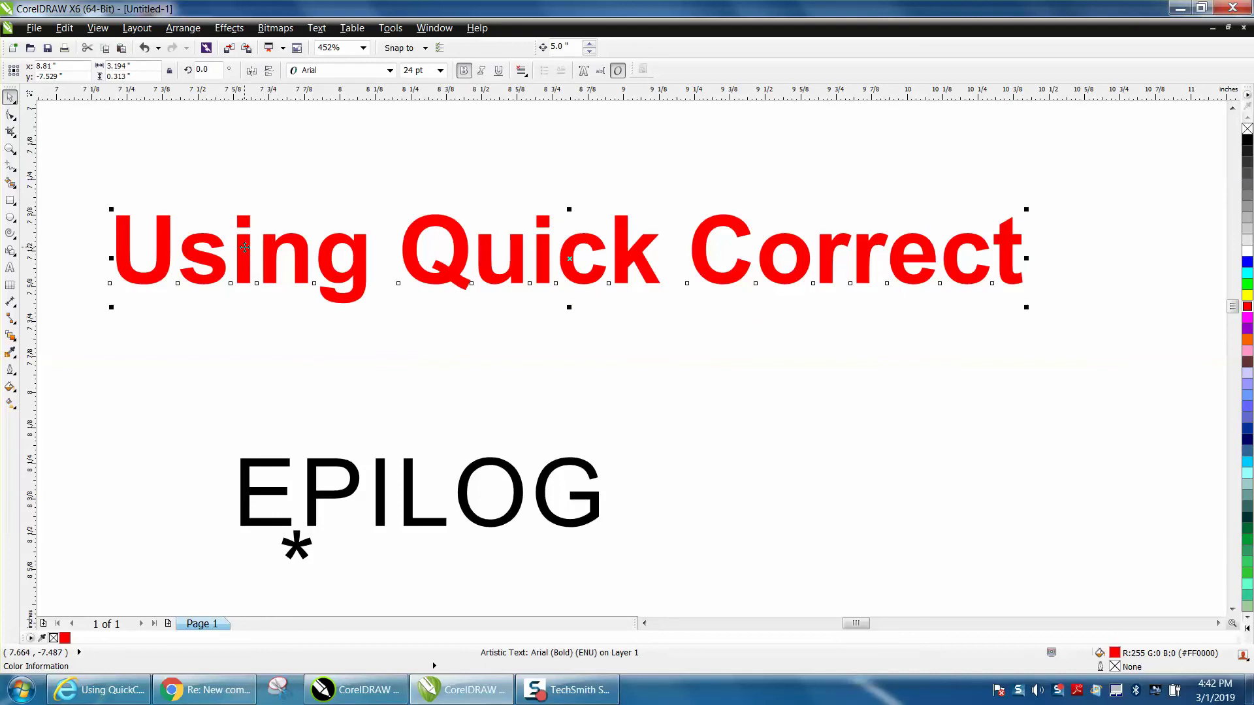
{"action": "key", "text": "Delete"}
{"action": "left_click", "coordinate": [405, 474]}
- Delete EPILOG and the asterisk, zoom out, then Undo to restore the title and EPILOG
{"action": "key", "text": "Delete"}
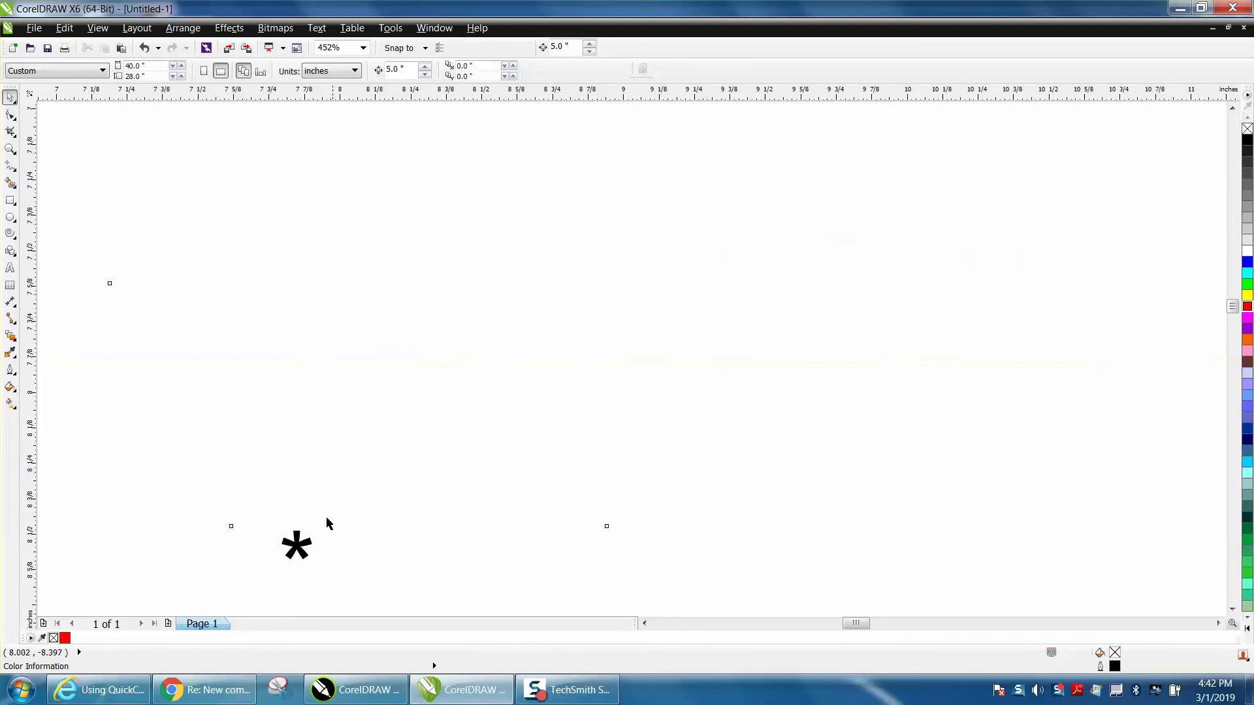
{"action": "left_click", "coordinate": [298, 544]}
{"action": "key", "text": "Delete"}
{"action": "scroll", "coordinate": [288, 330], "scroll_direction": "down", "scroll_amount": 3}
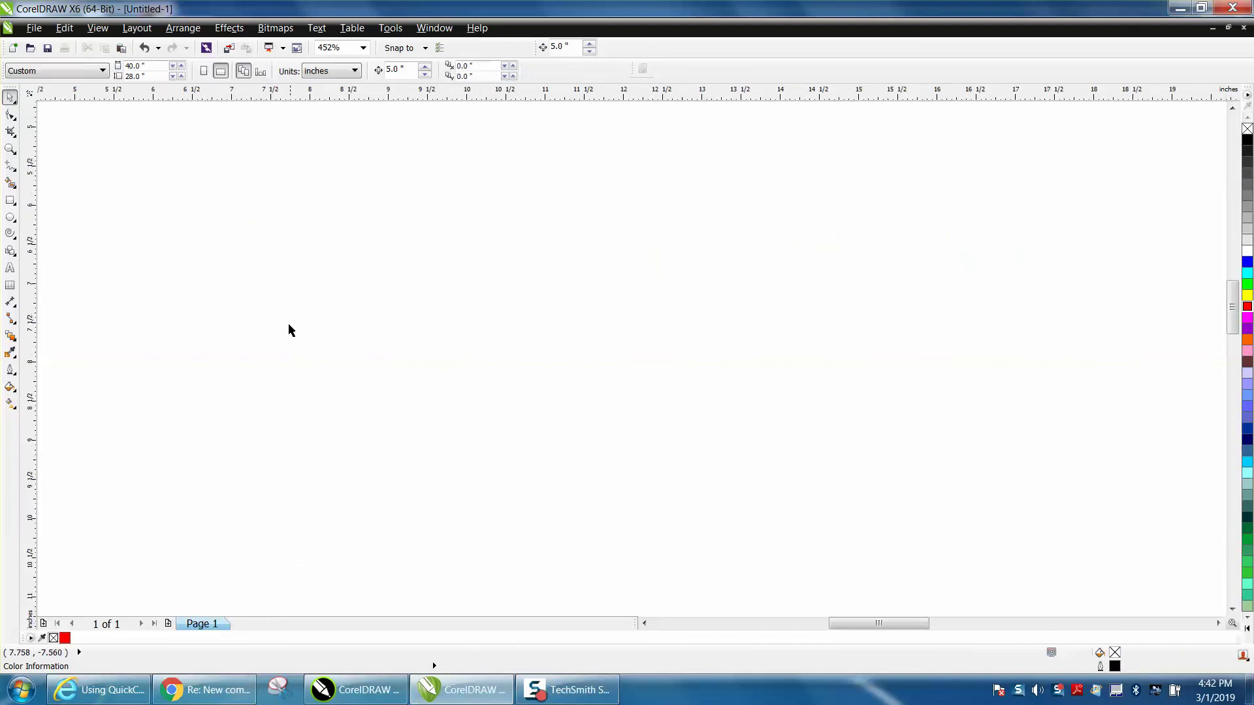
{"action": "scroll", "coordinate": [292, 330], "scroll_direction": "down", "scroll_amount": 5}
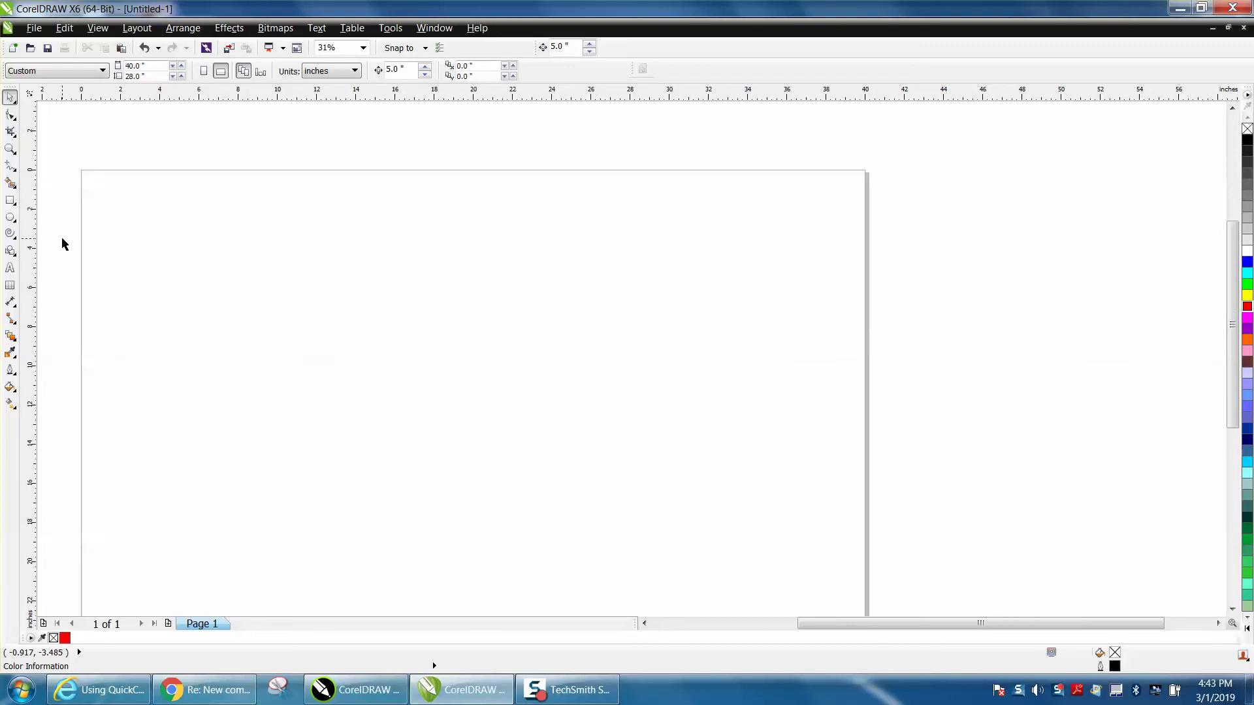
{"action": "left_click", "coordinate": [145, 49]}
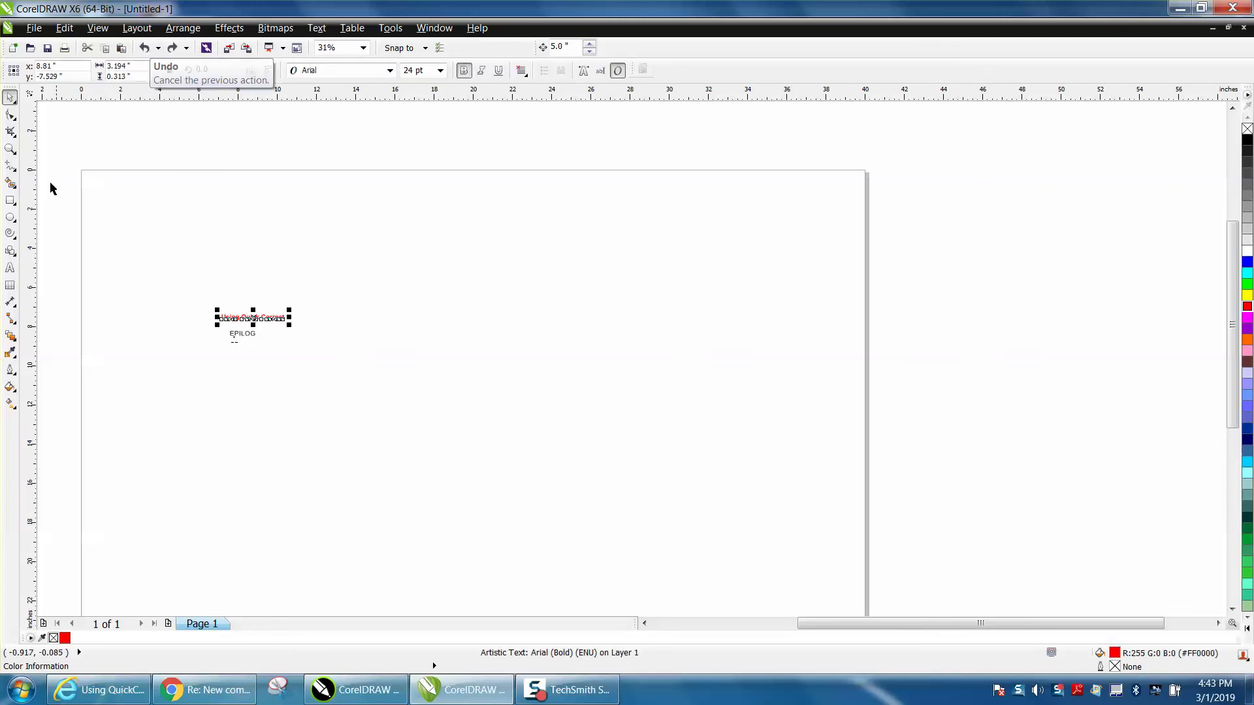